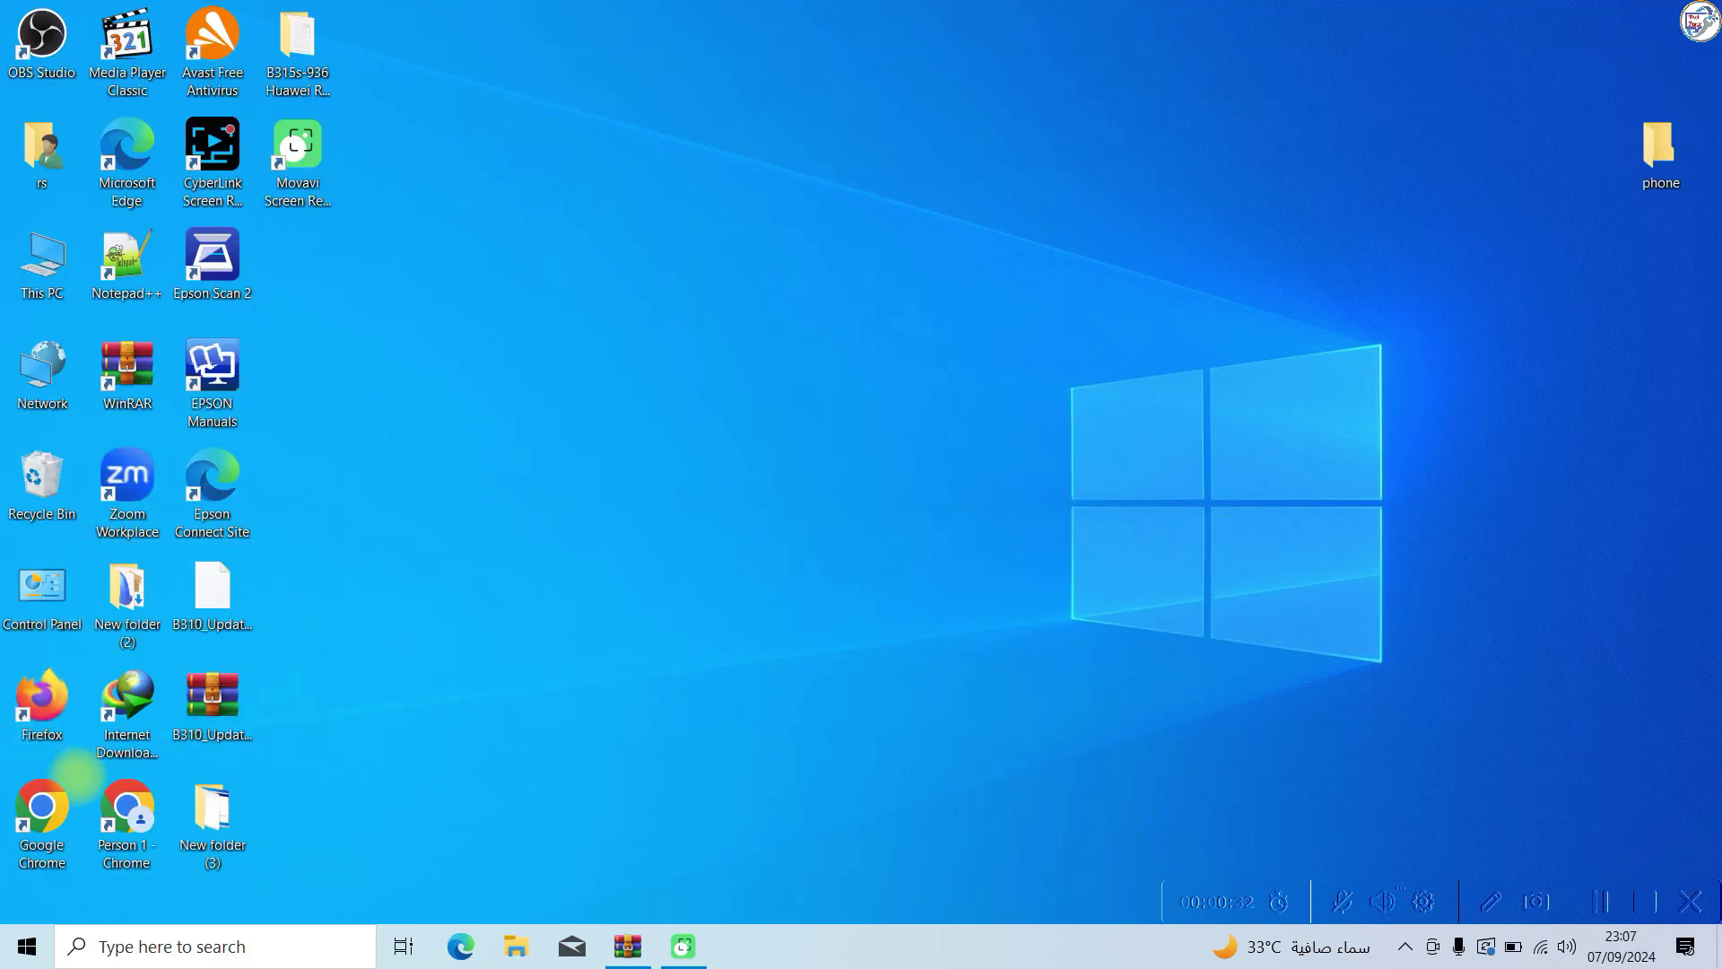
Launch Chrome and start a web search for the Epson L4150 printer driver
double_click(122, 808)
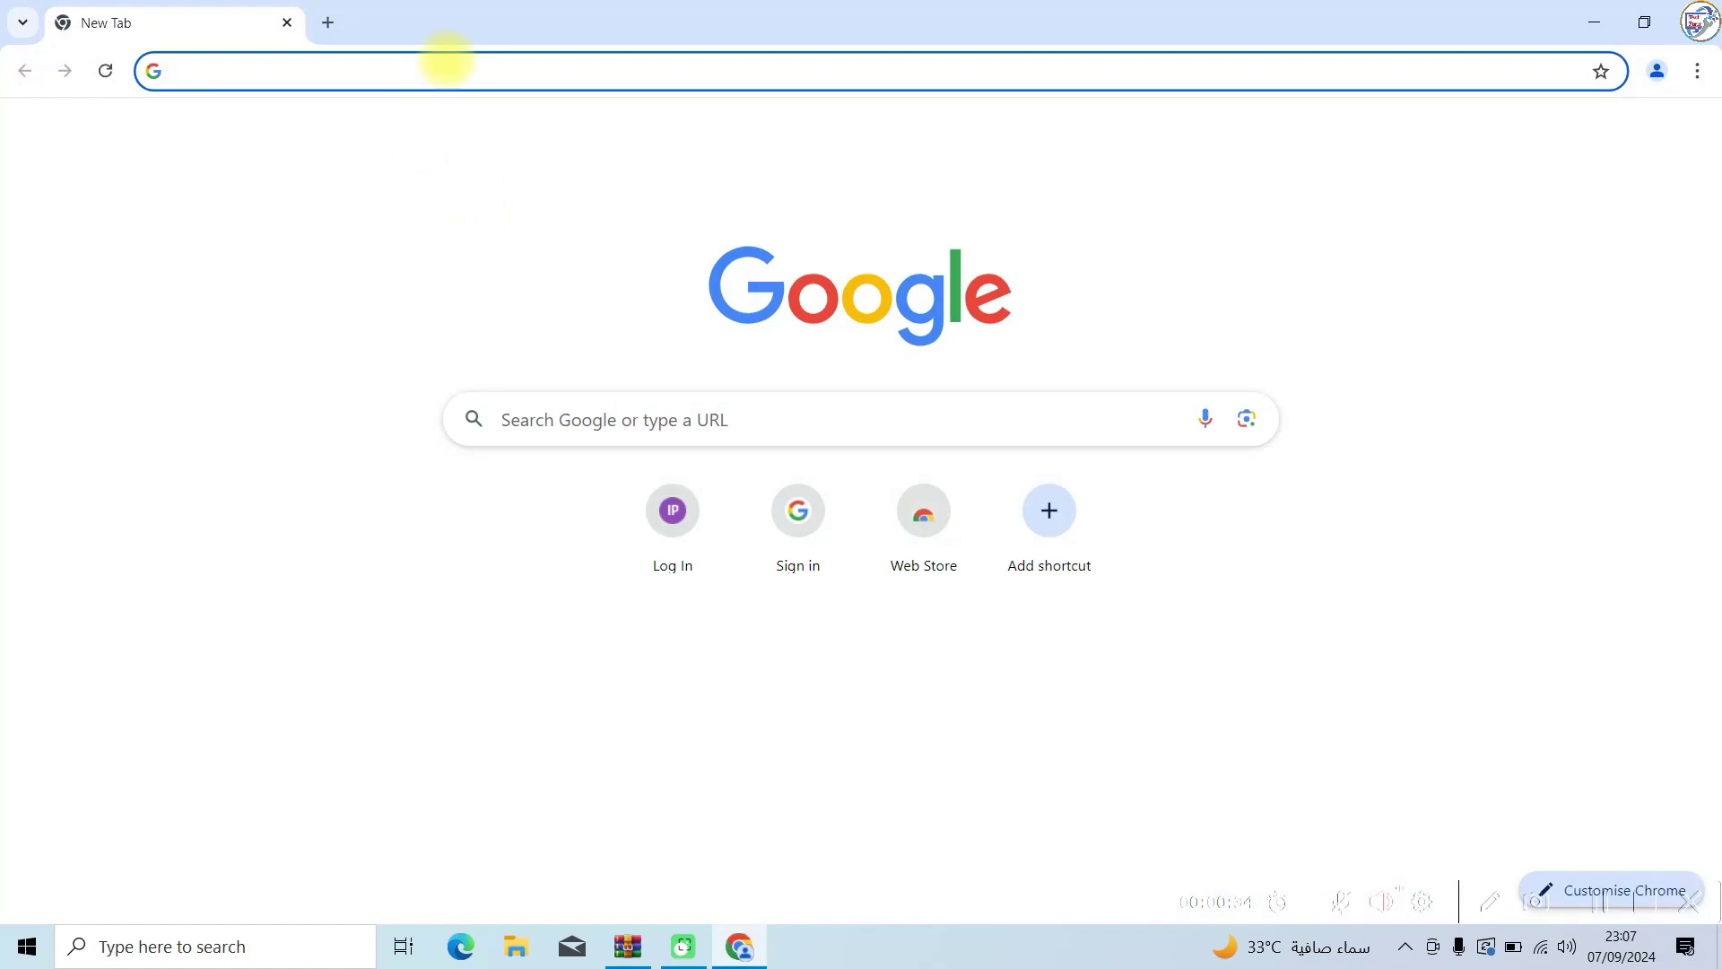
left_click(447, 68)
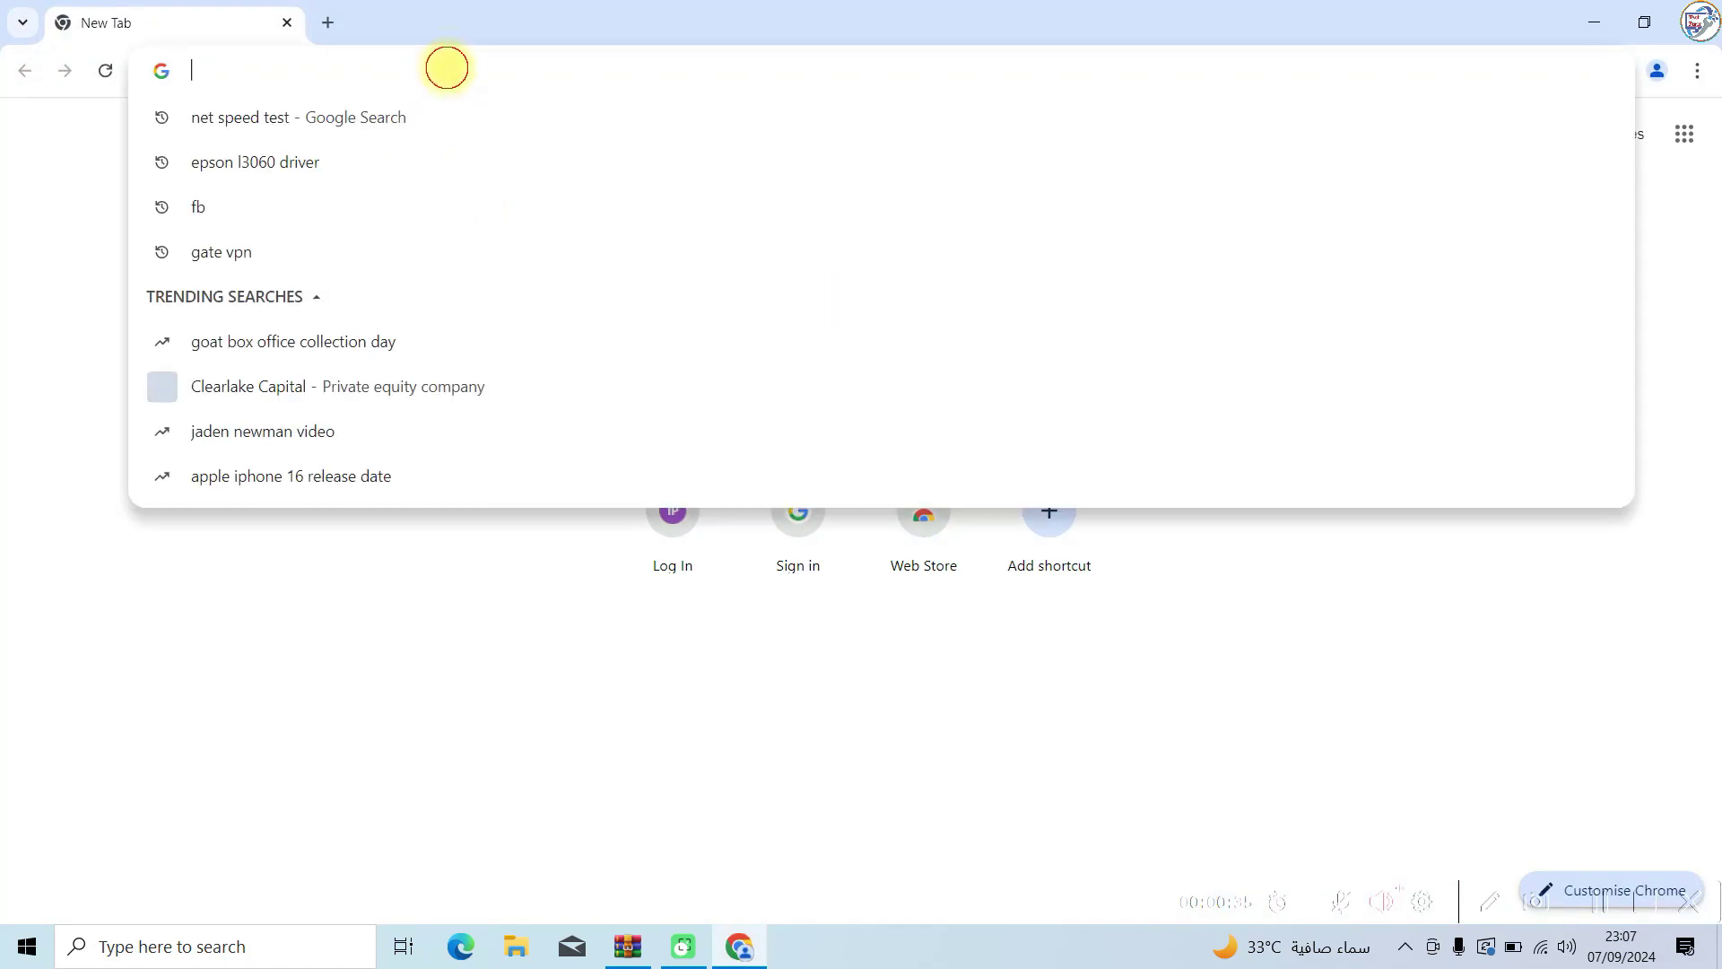
type("ep")
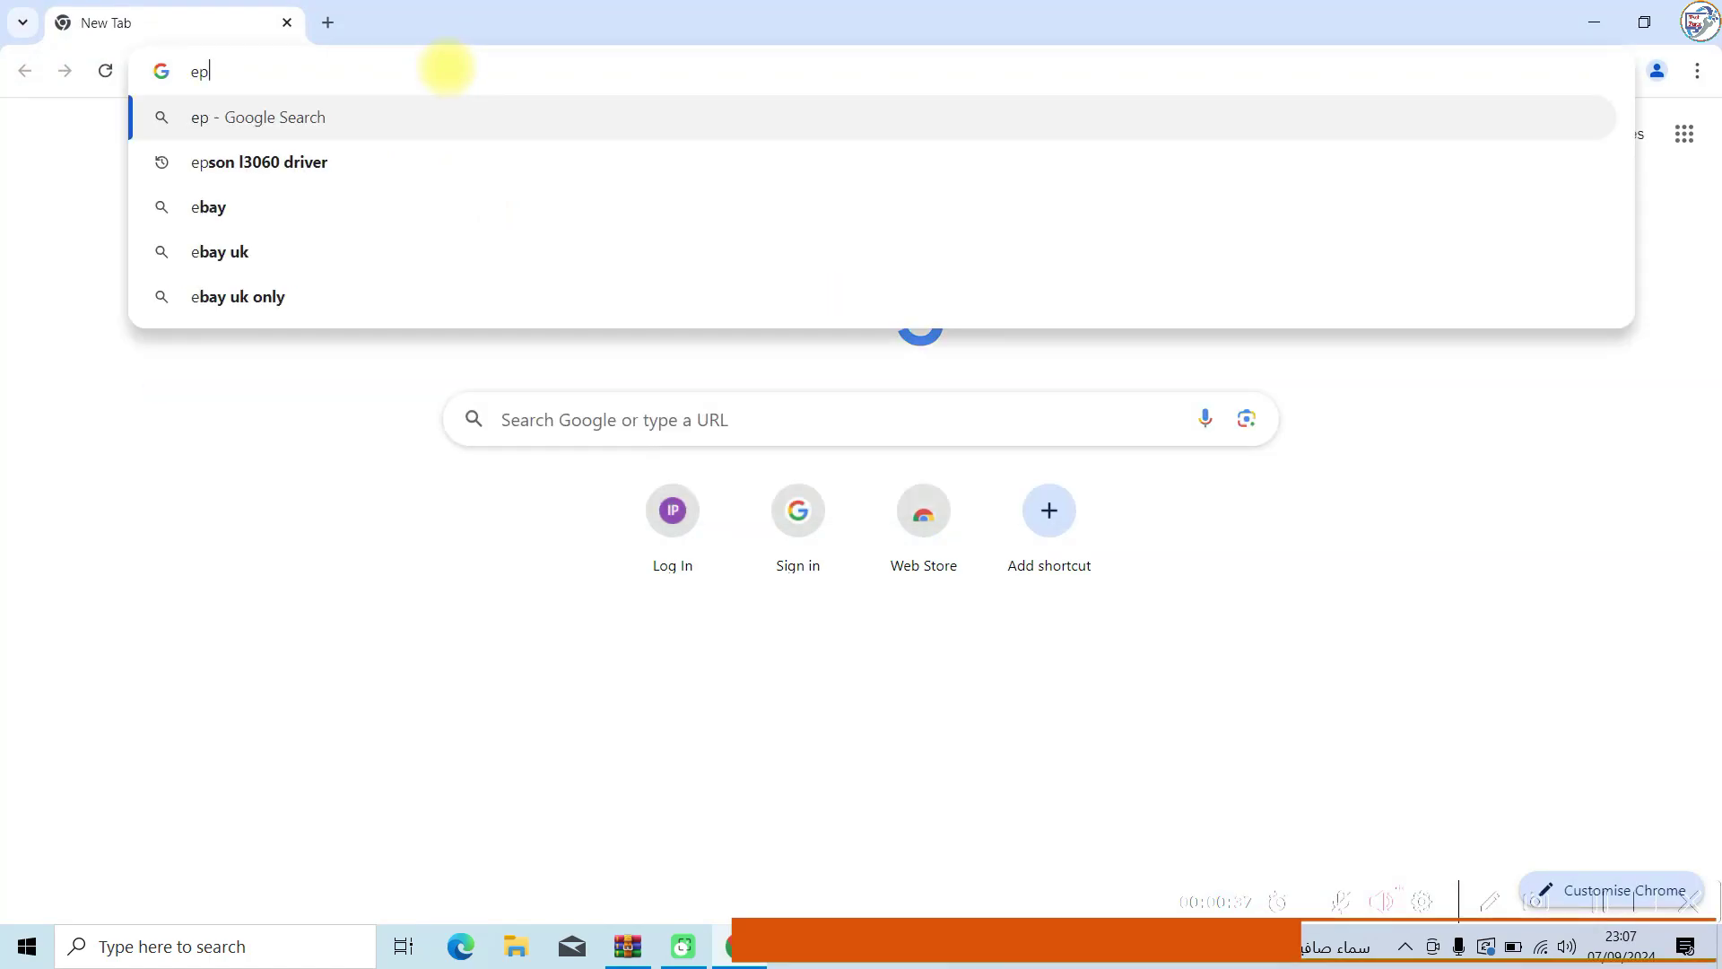
type("son")
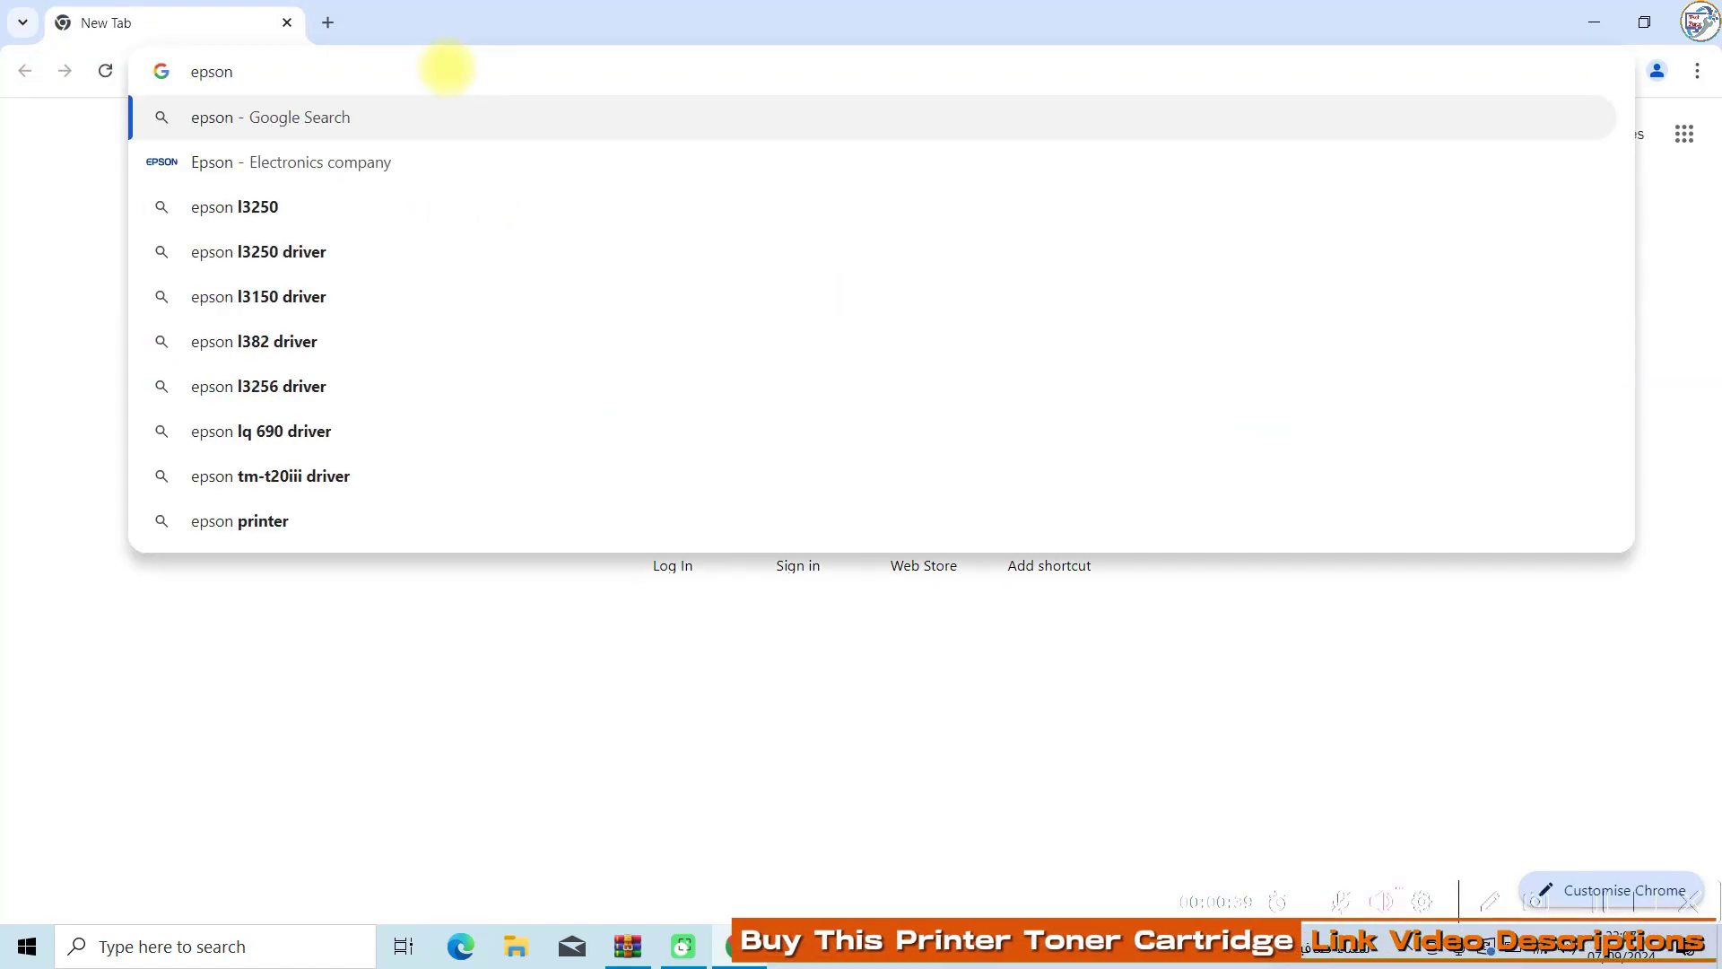
type(" l41")
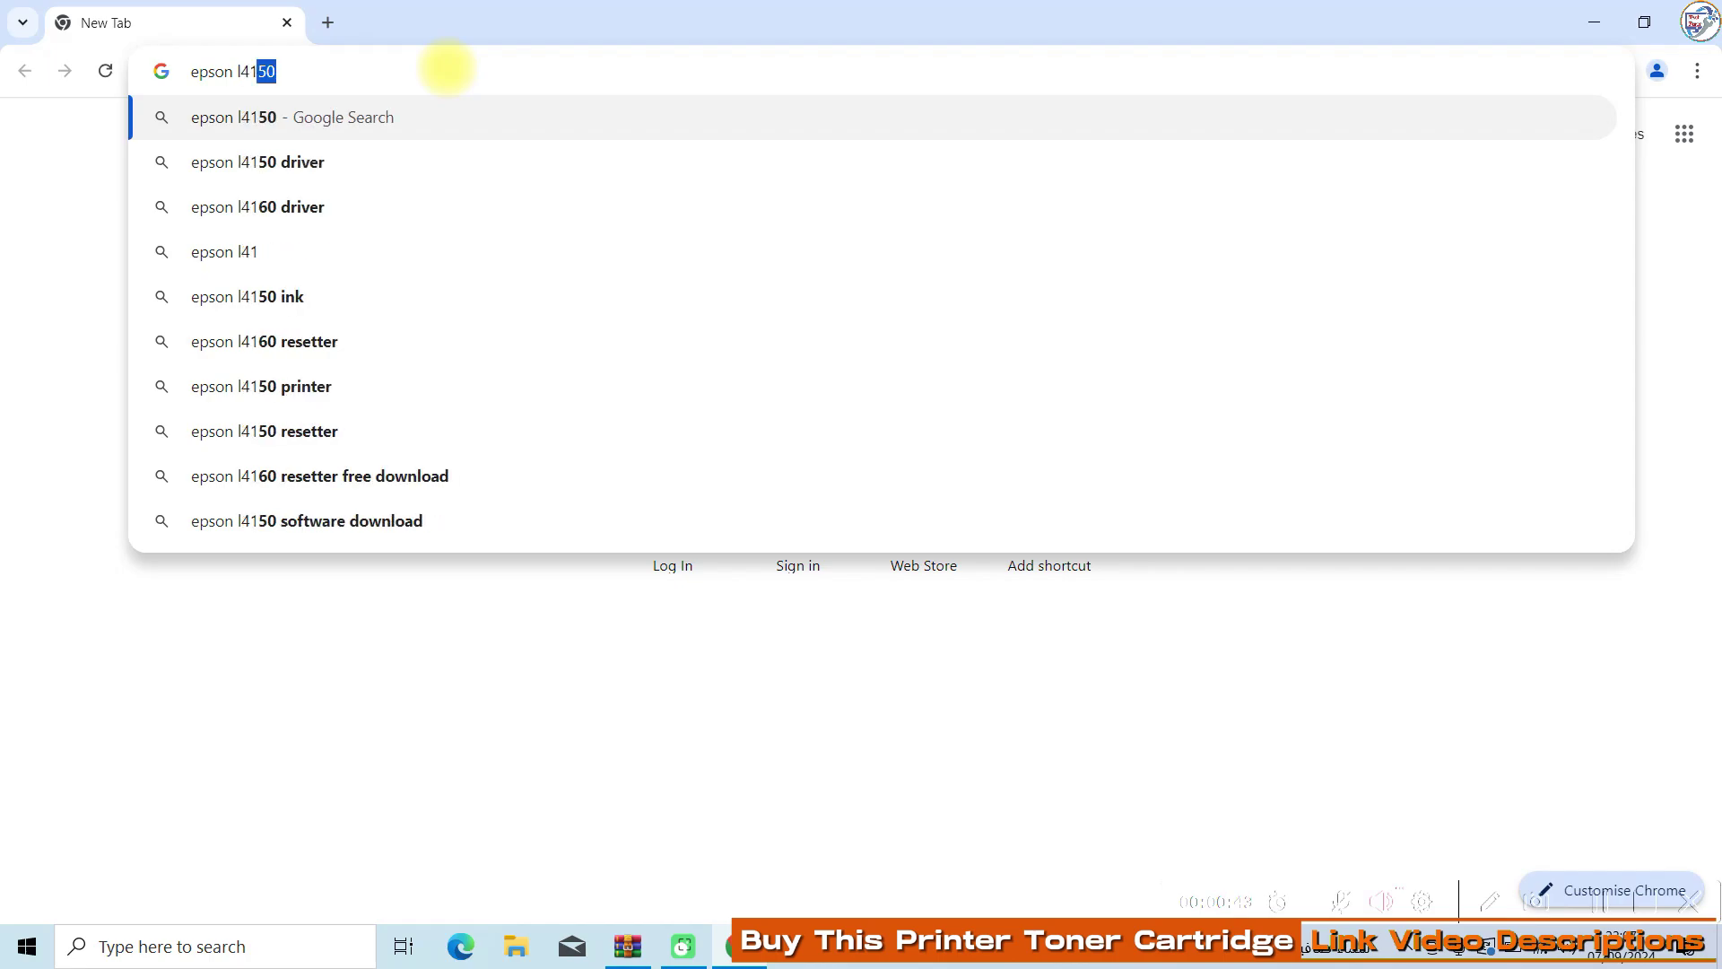
type("50 printer ")
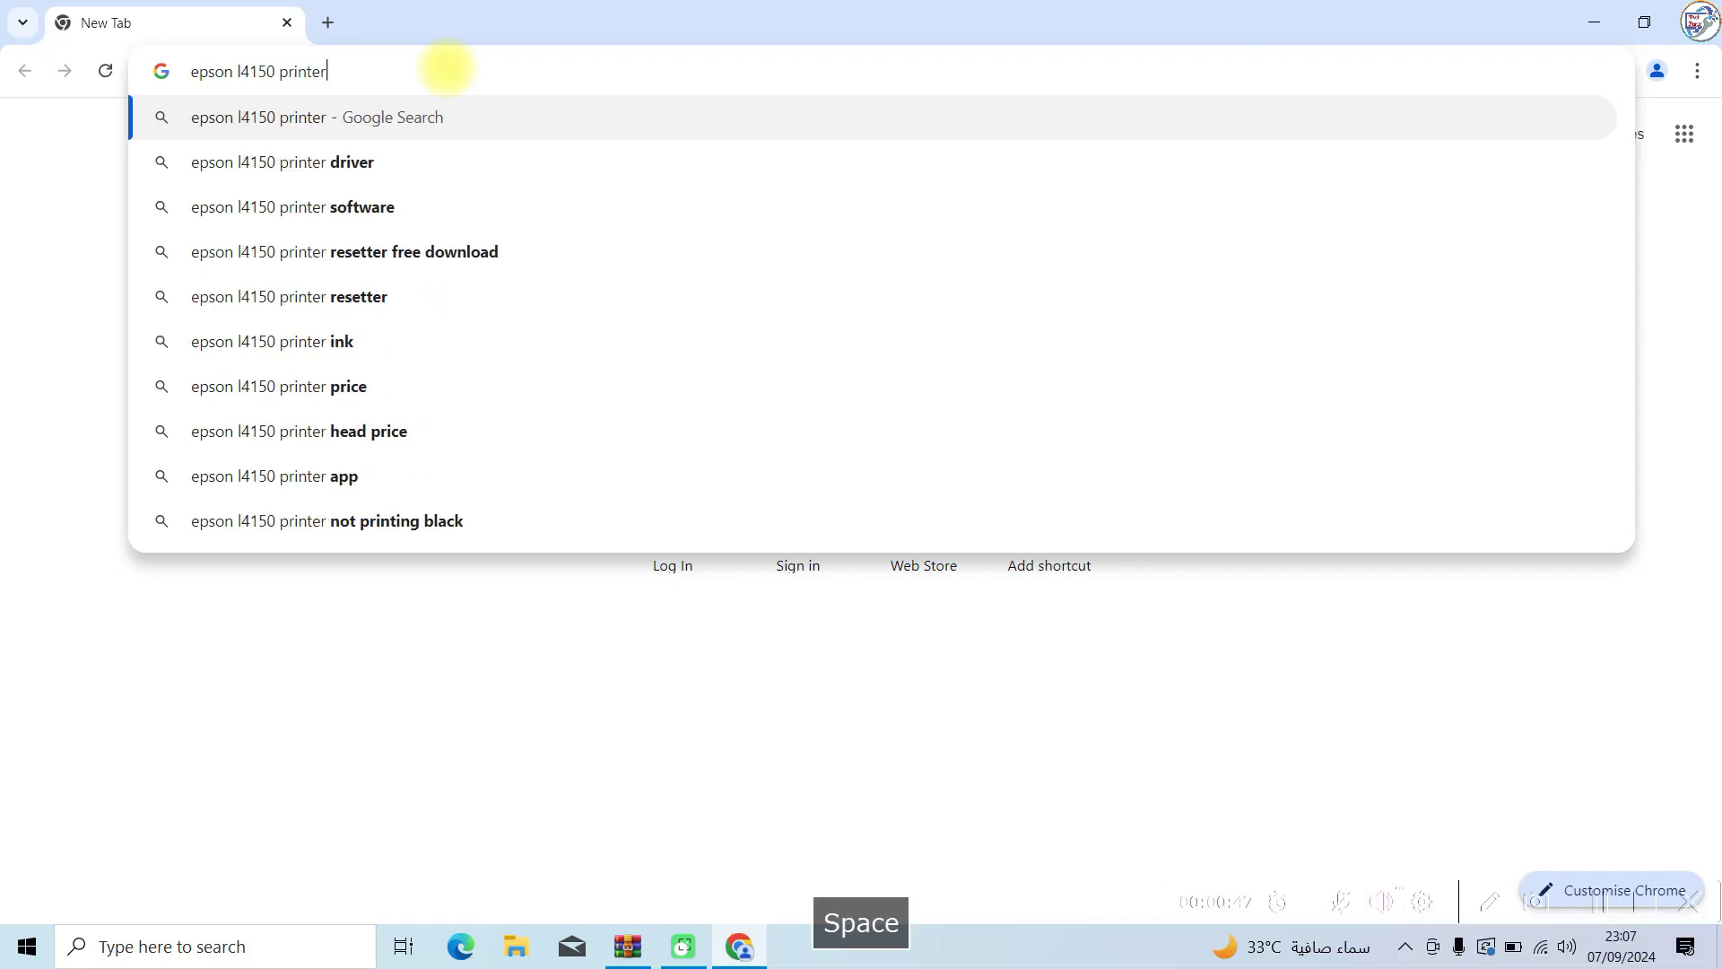
type("driver do")
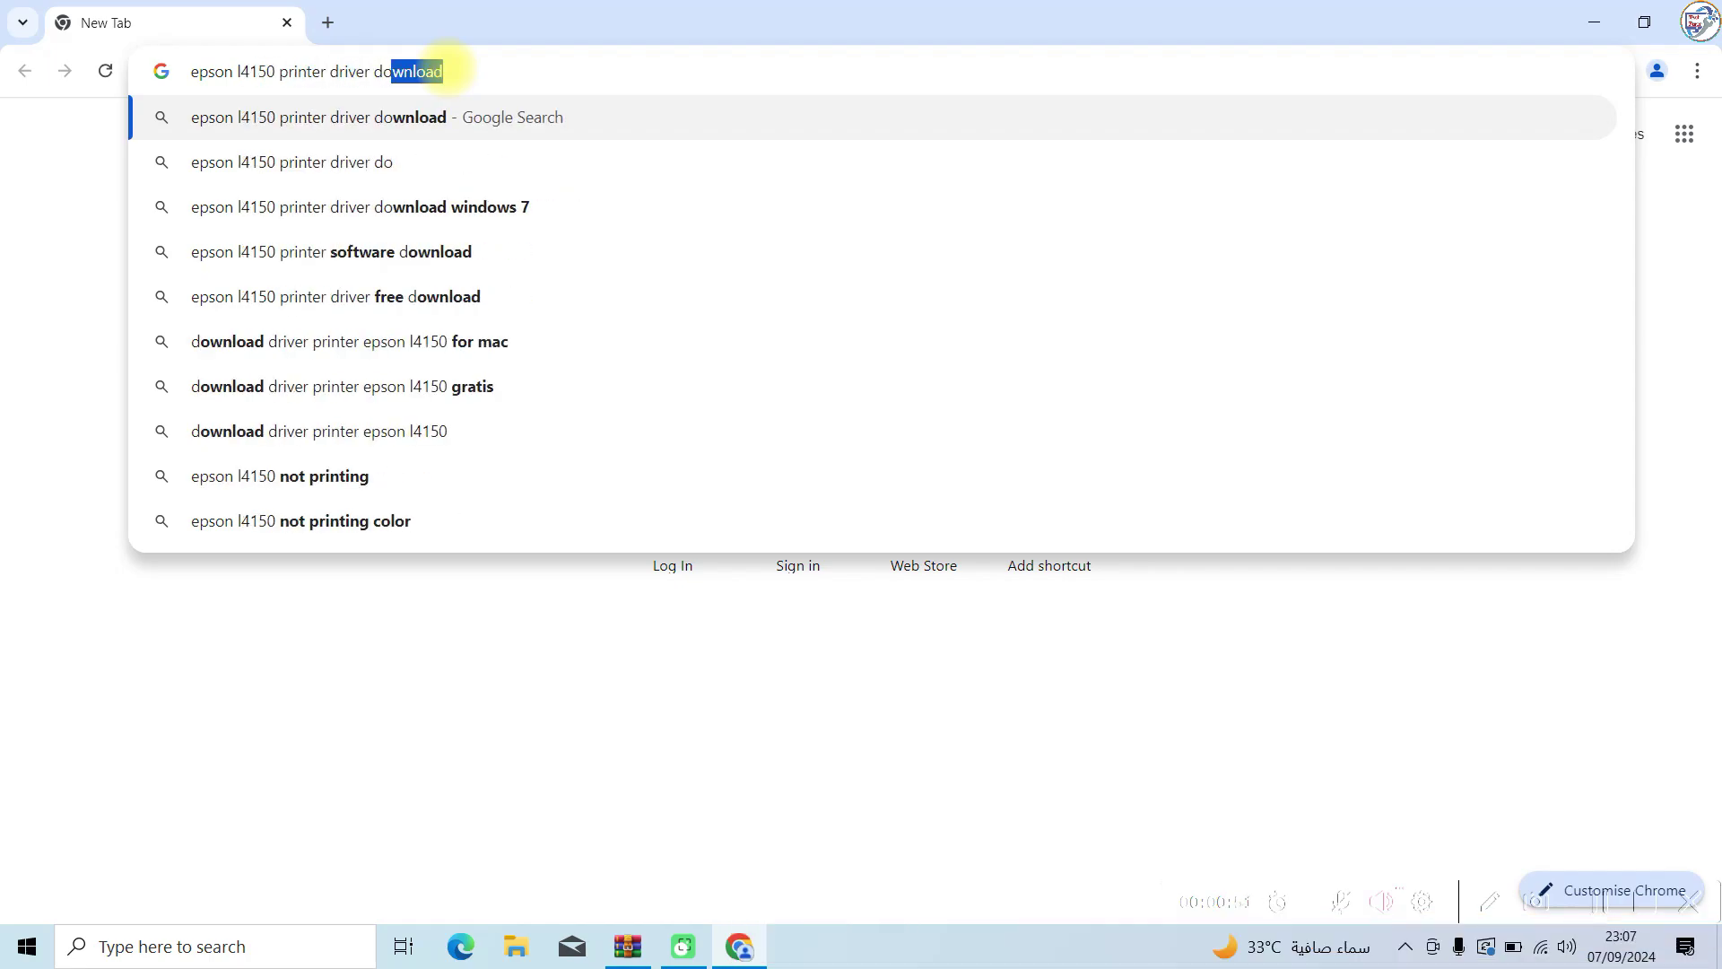
type("wnload")
Run the driver search and open the 'Epson L4150 - Printers' support page
key("Return")
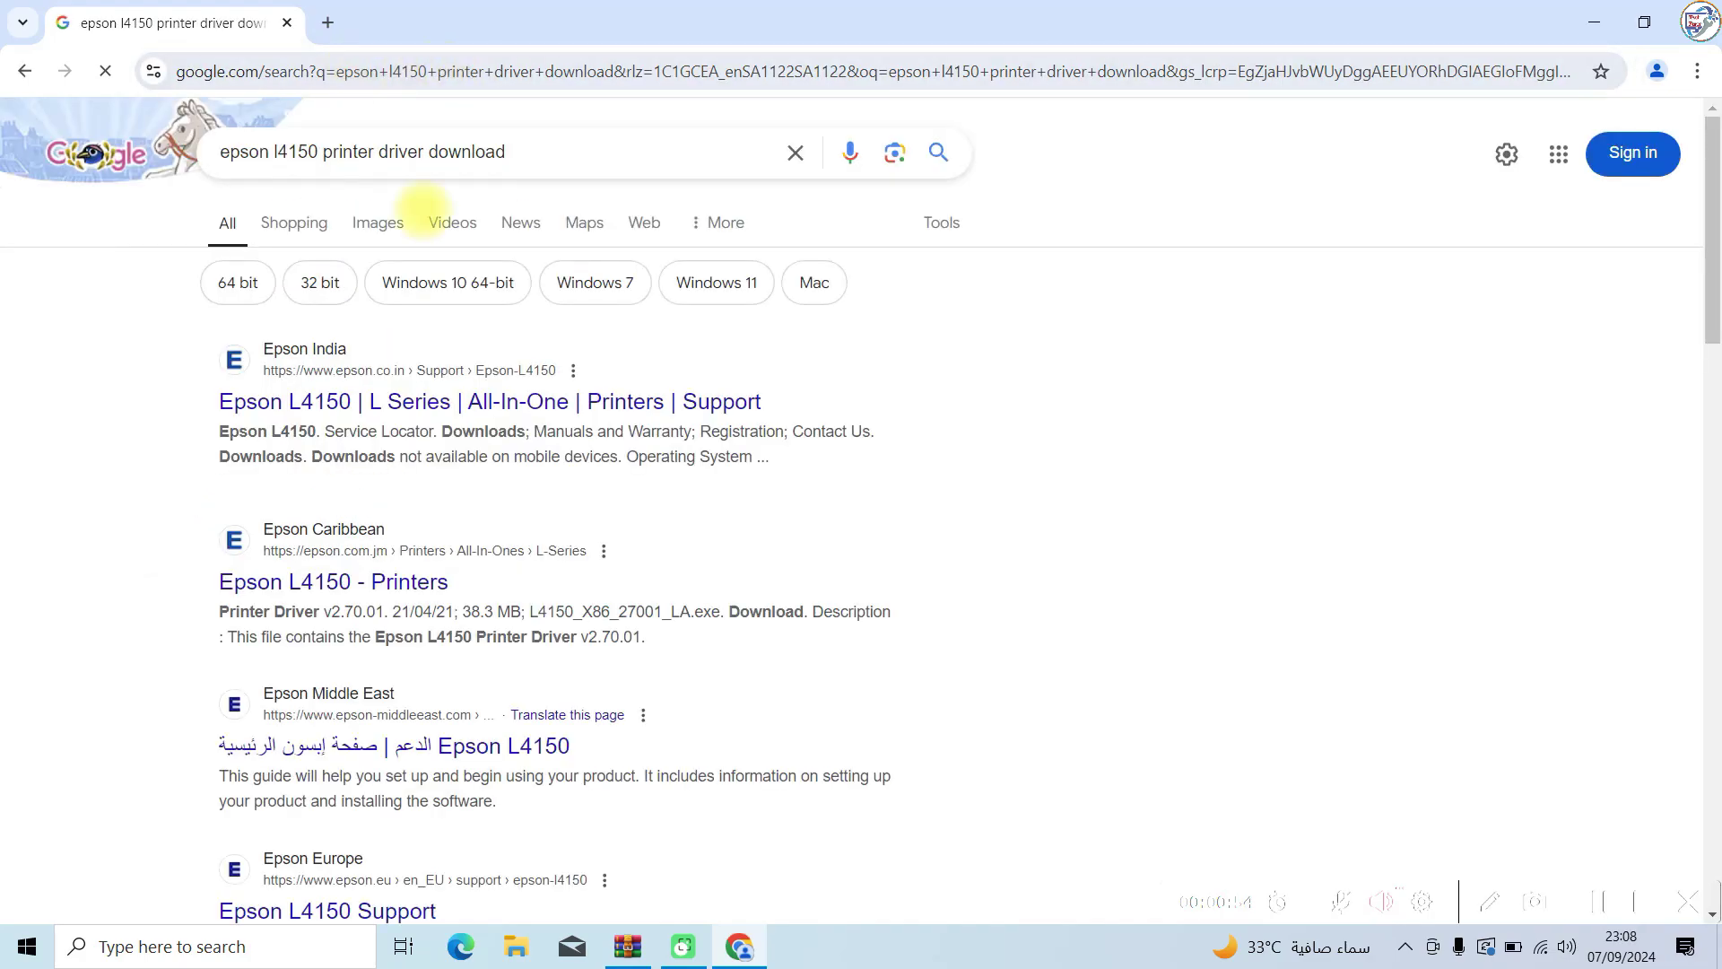
left_click_drag(180, 575, 382, 579)
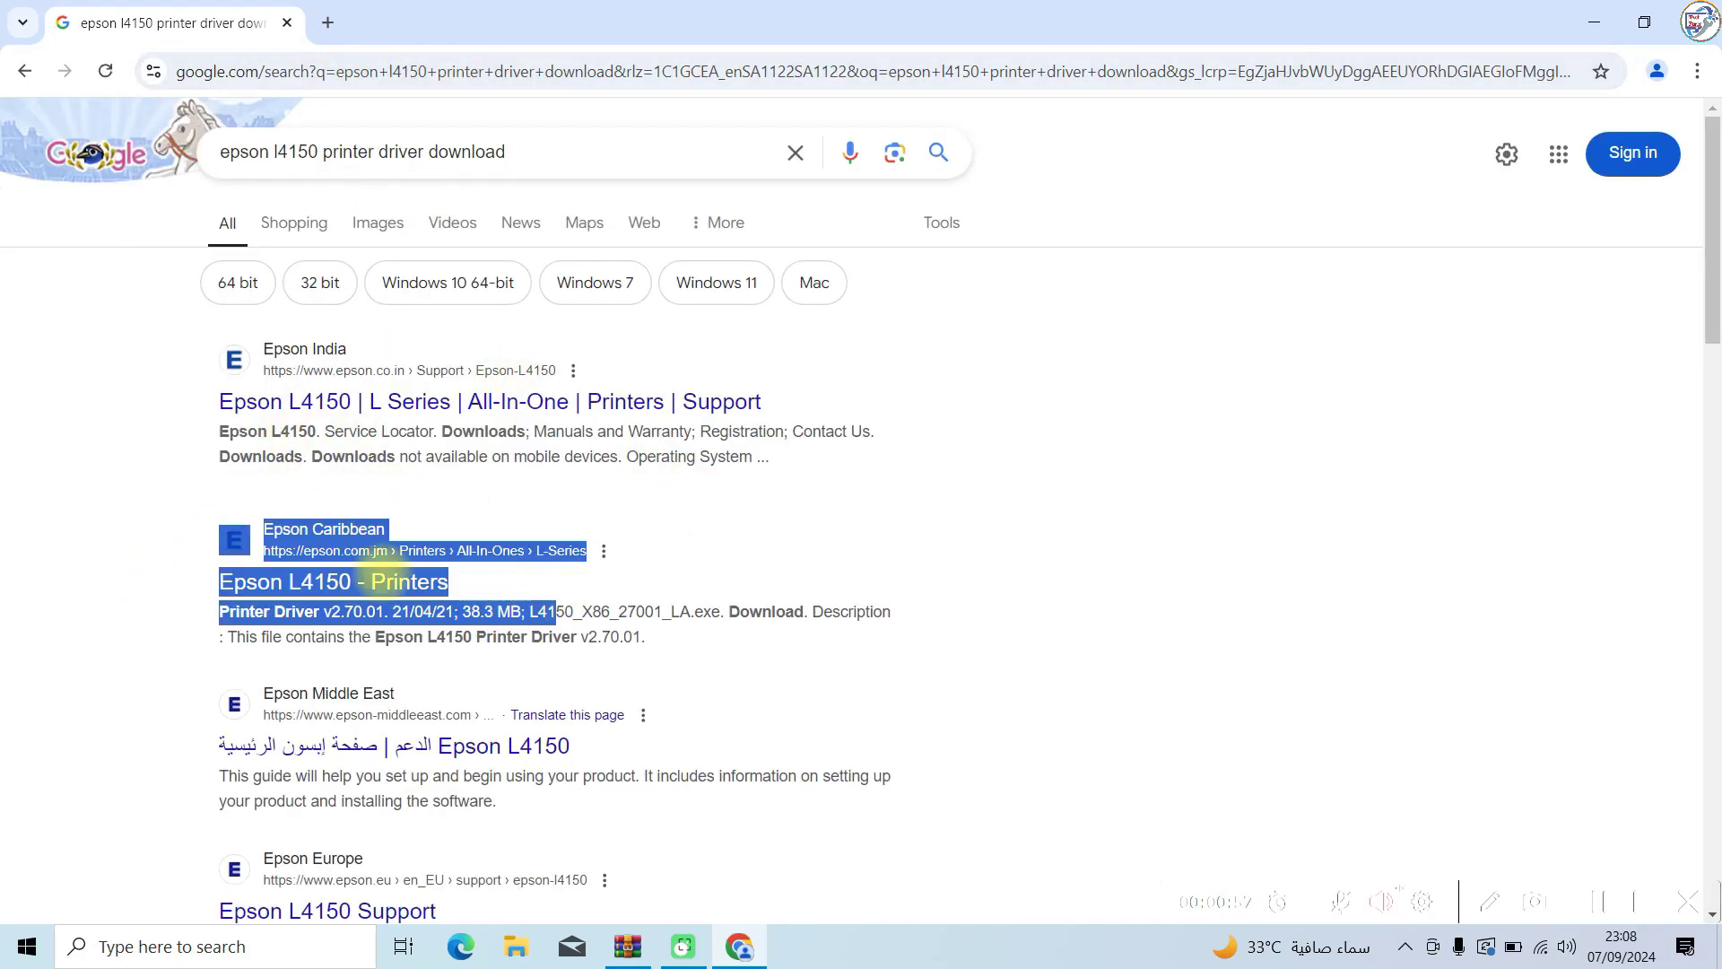
left_click(417, 581)
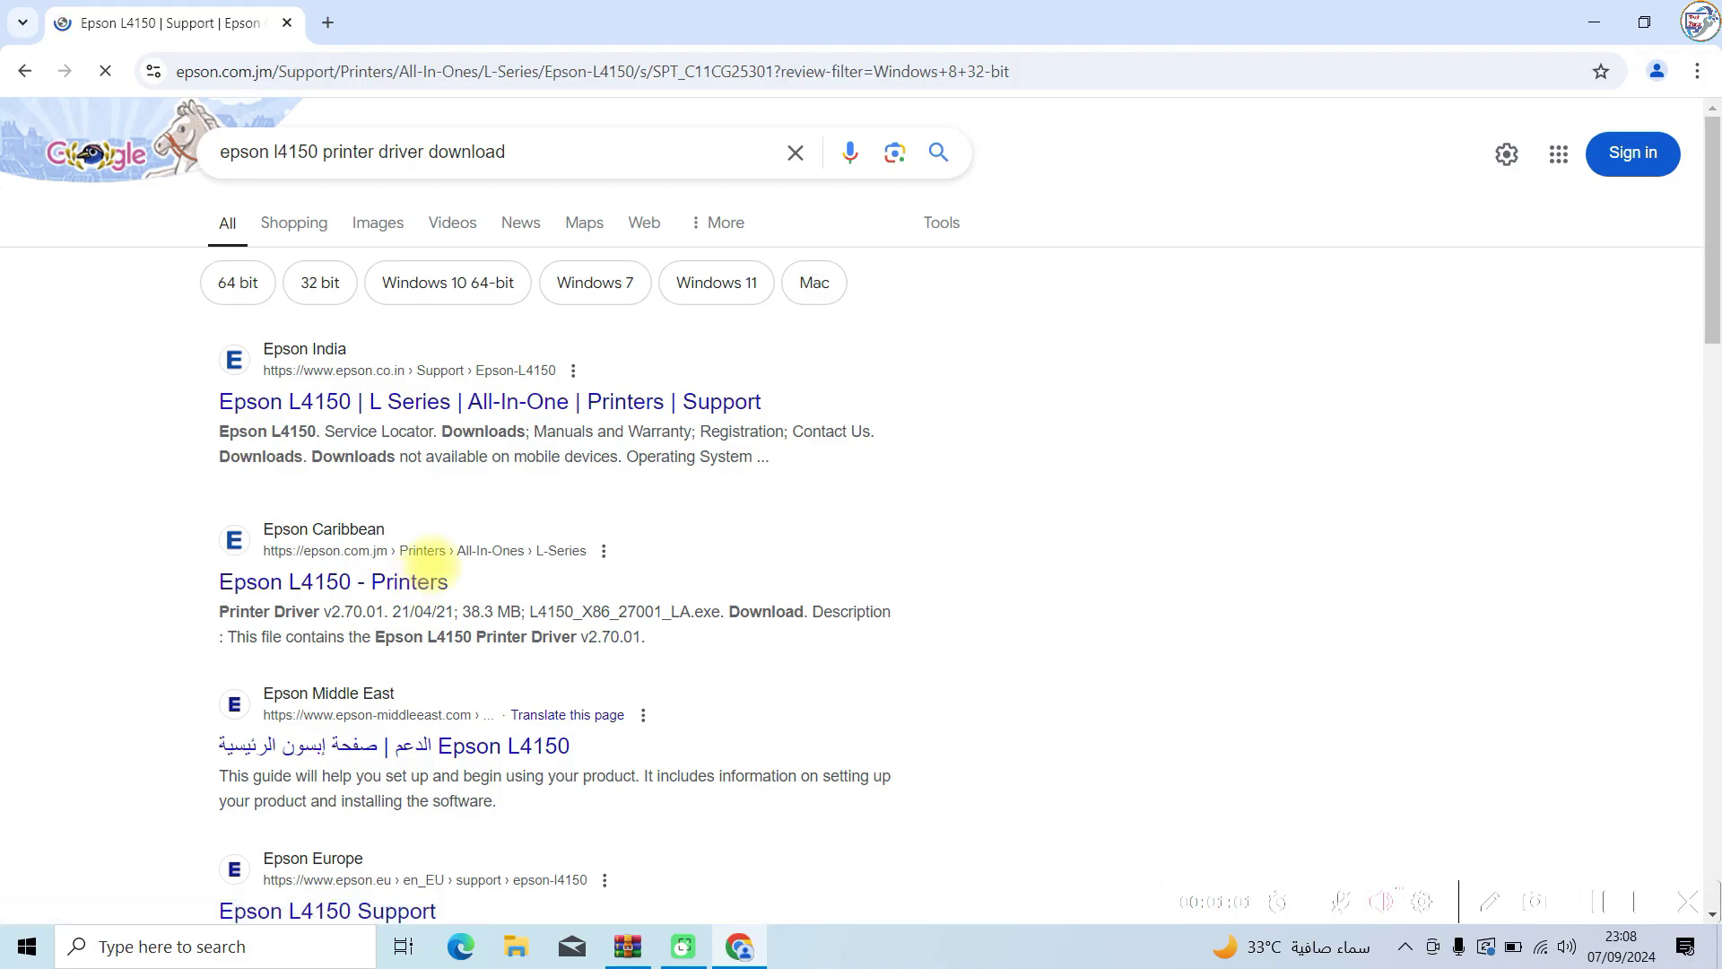
scroll(646, 476, "down", 3)
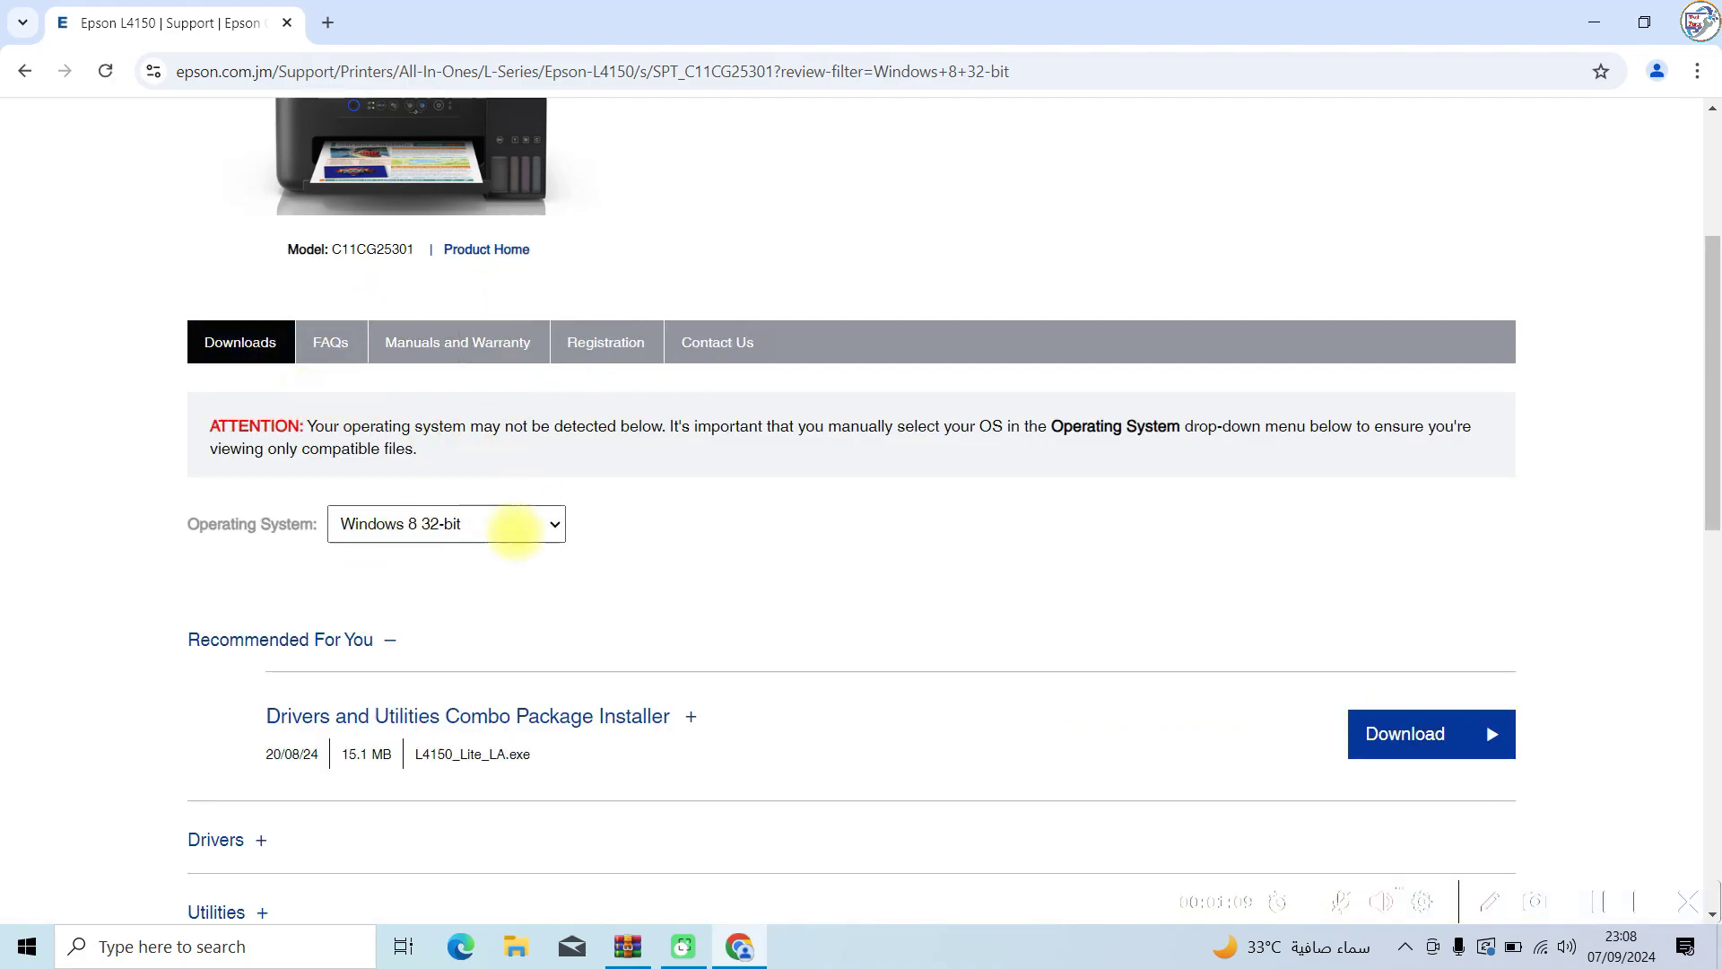
Set the operating system to Windows 10 64-bit and minimize Chrome
left_click(555, 526)
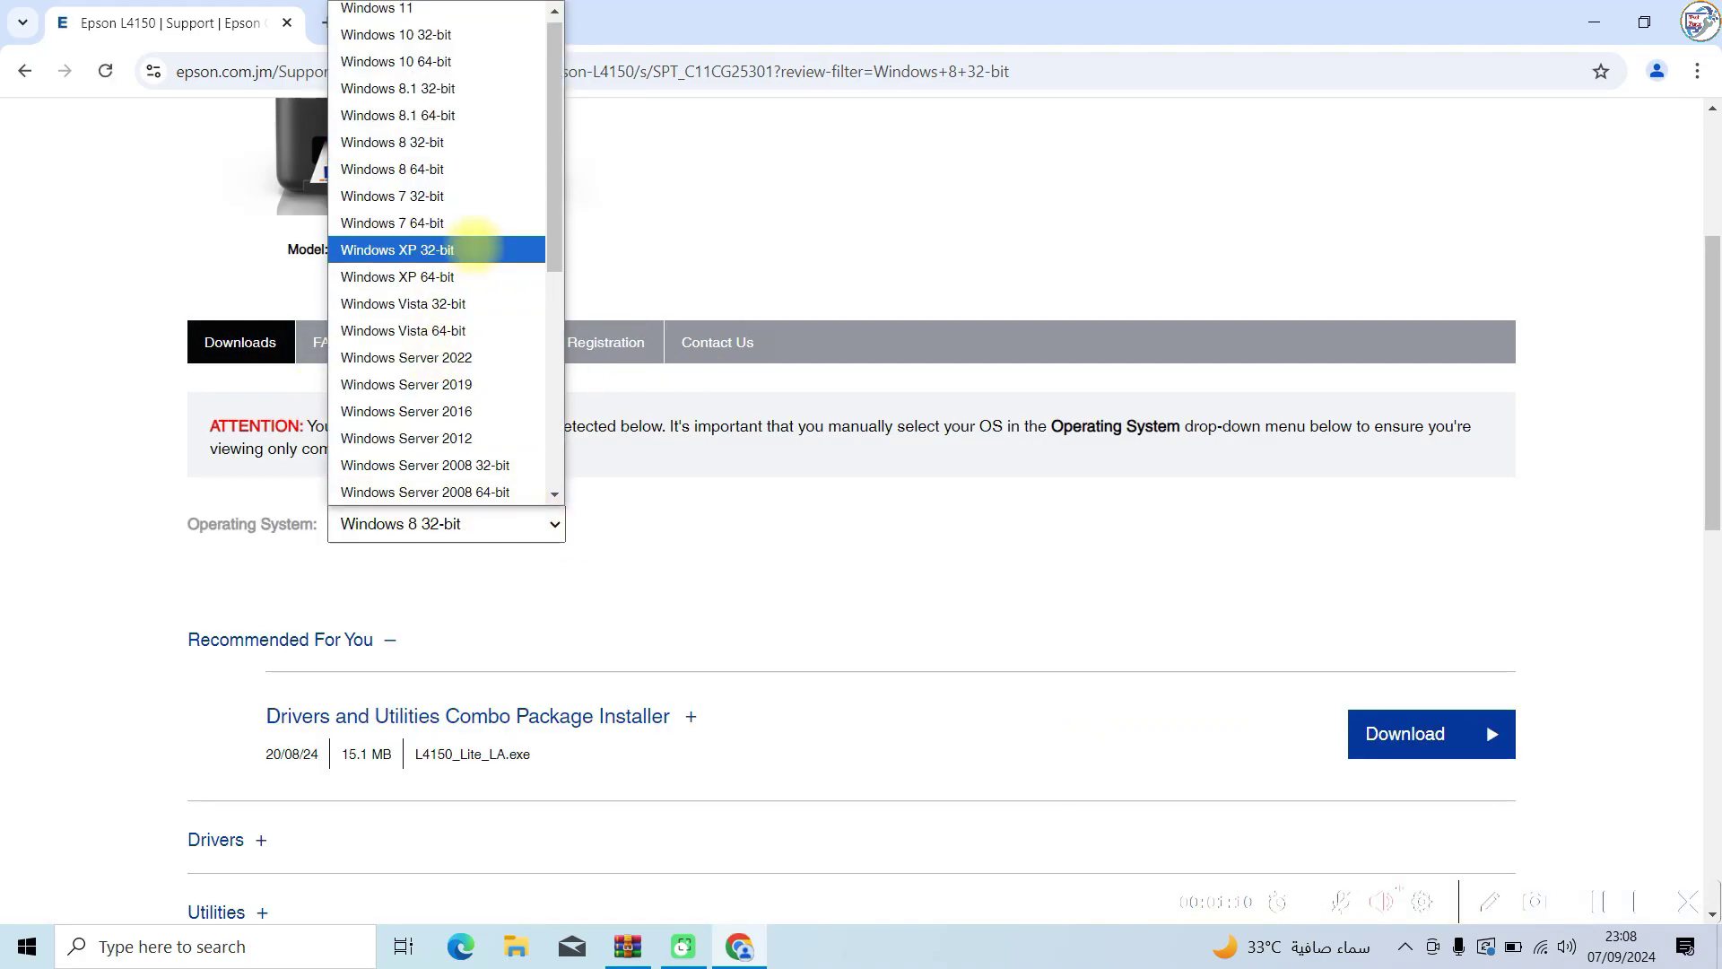
left_click(457, 60)
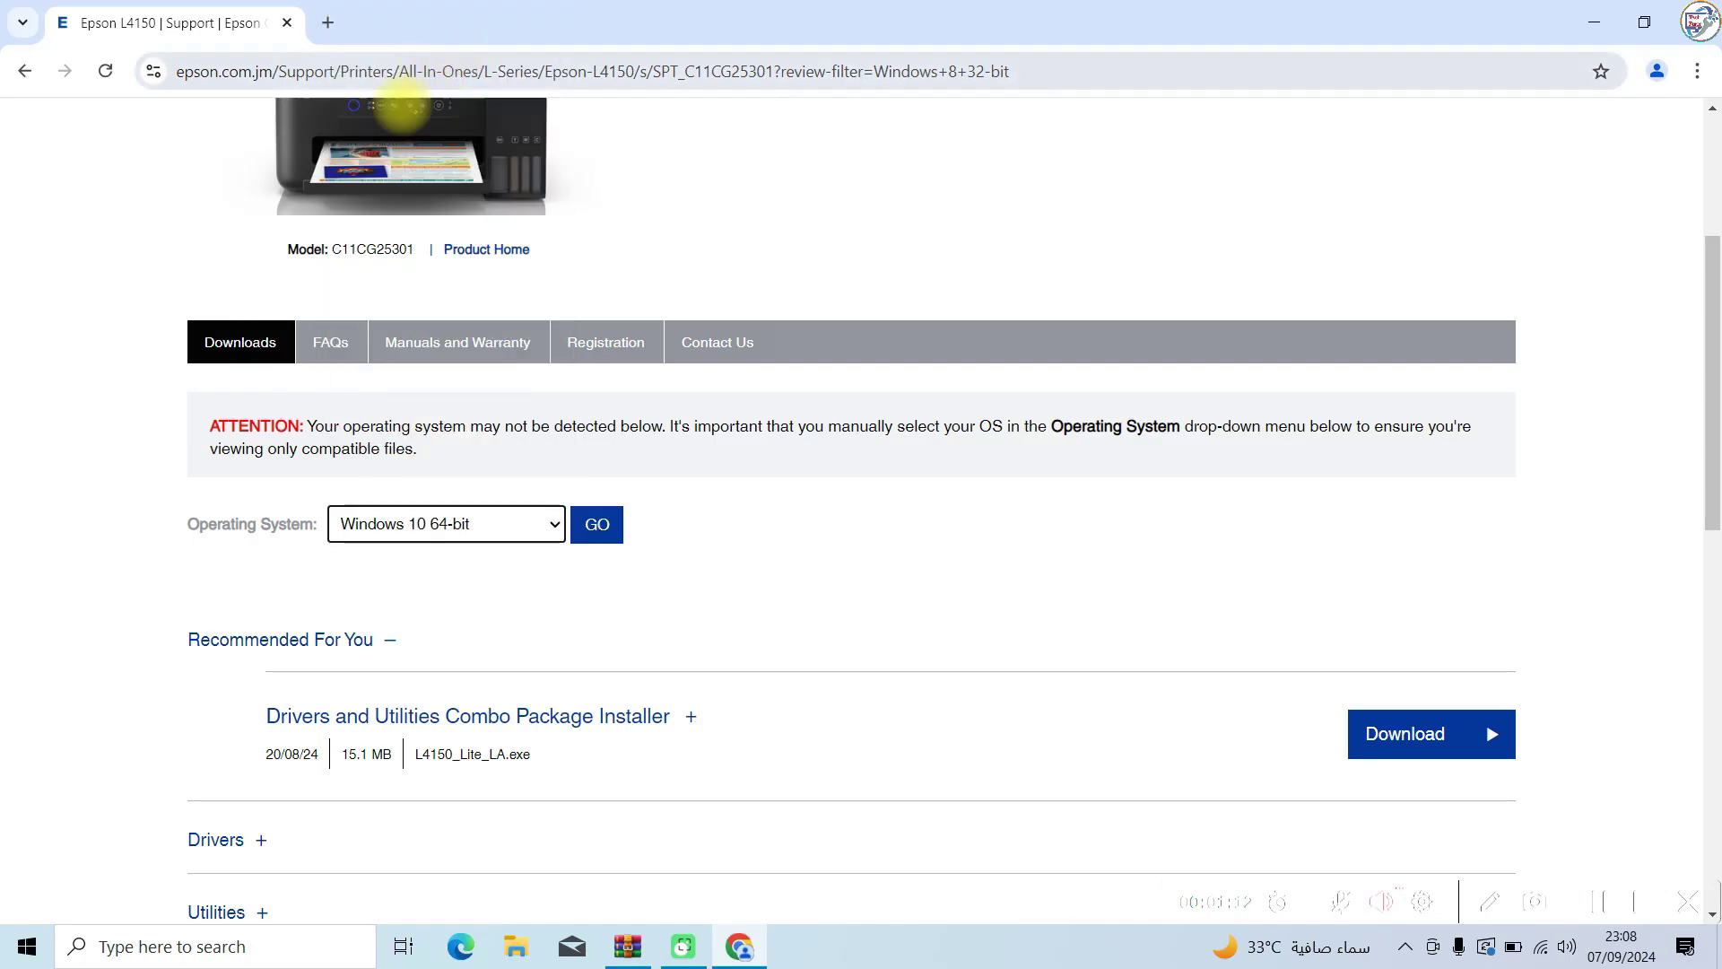
left_click(1592, 23)
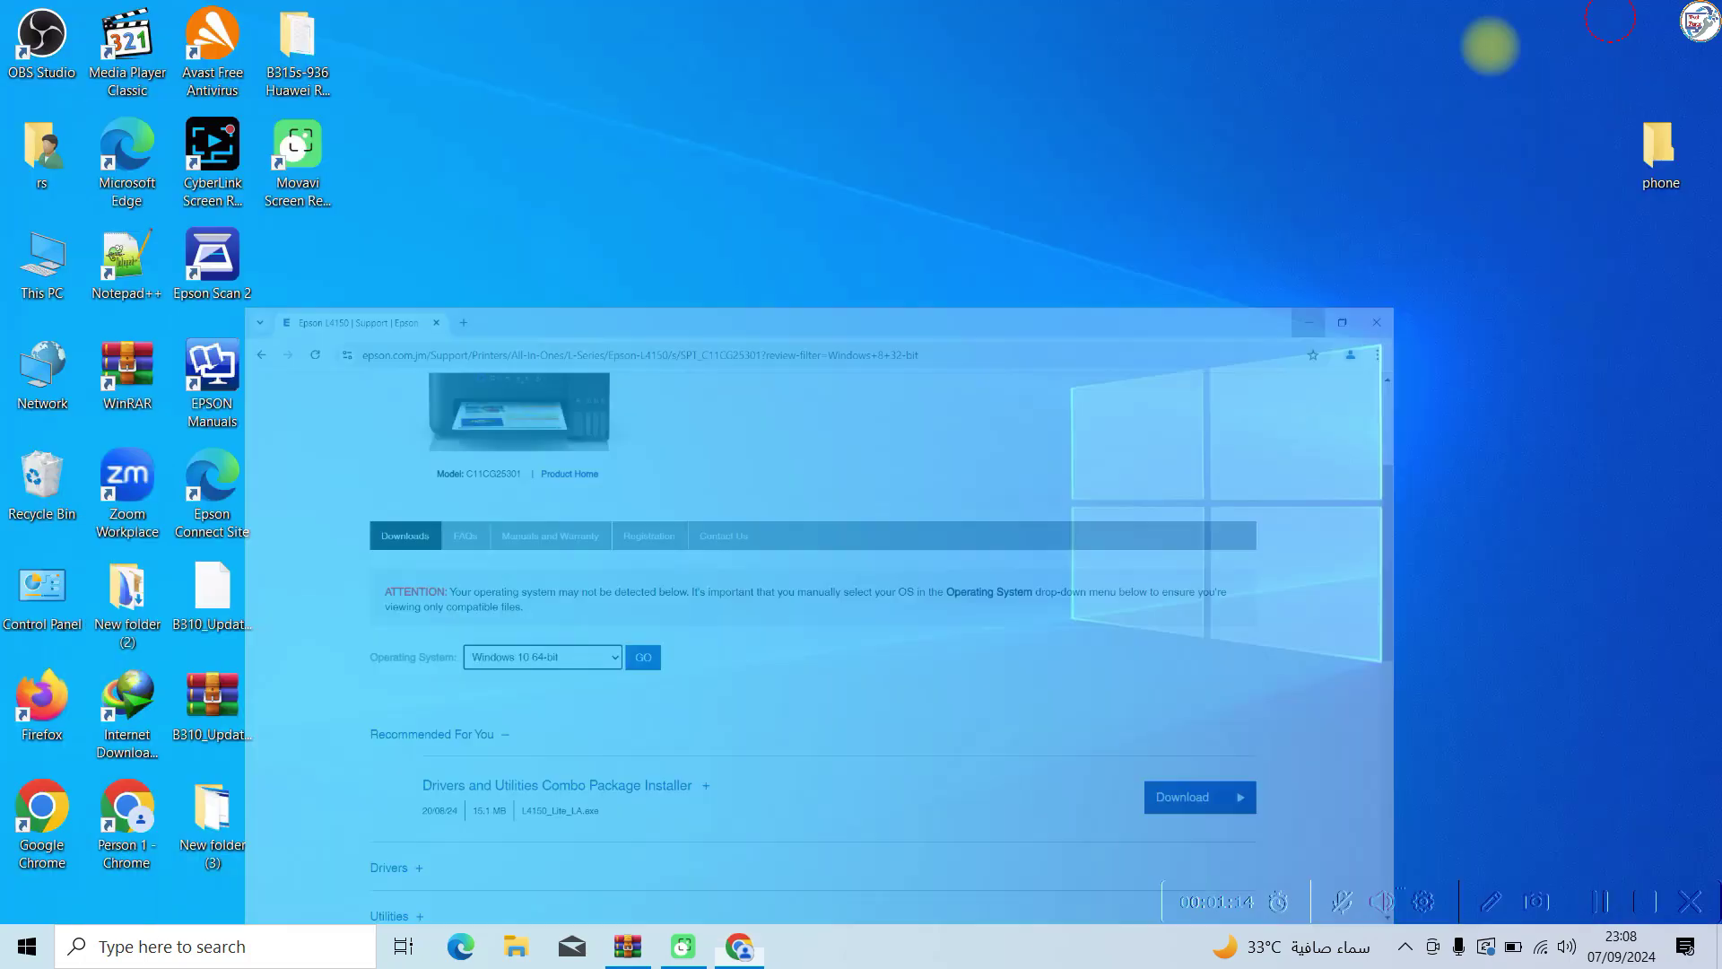
right_click(59, 281)
left_click(130, 551)
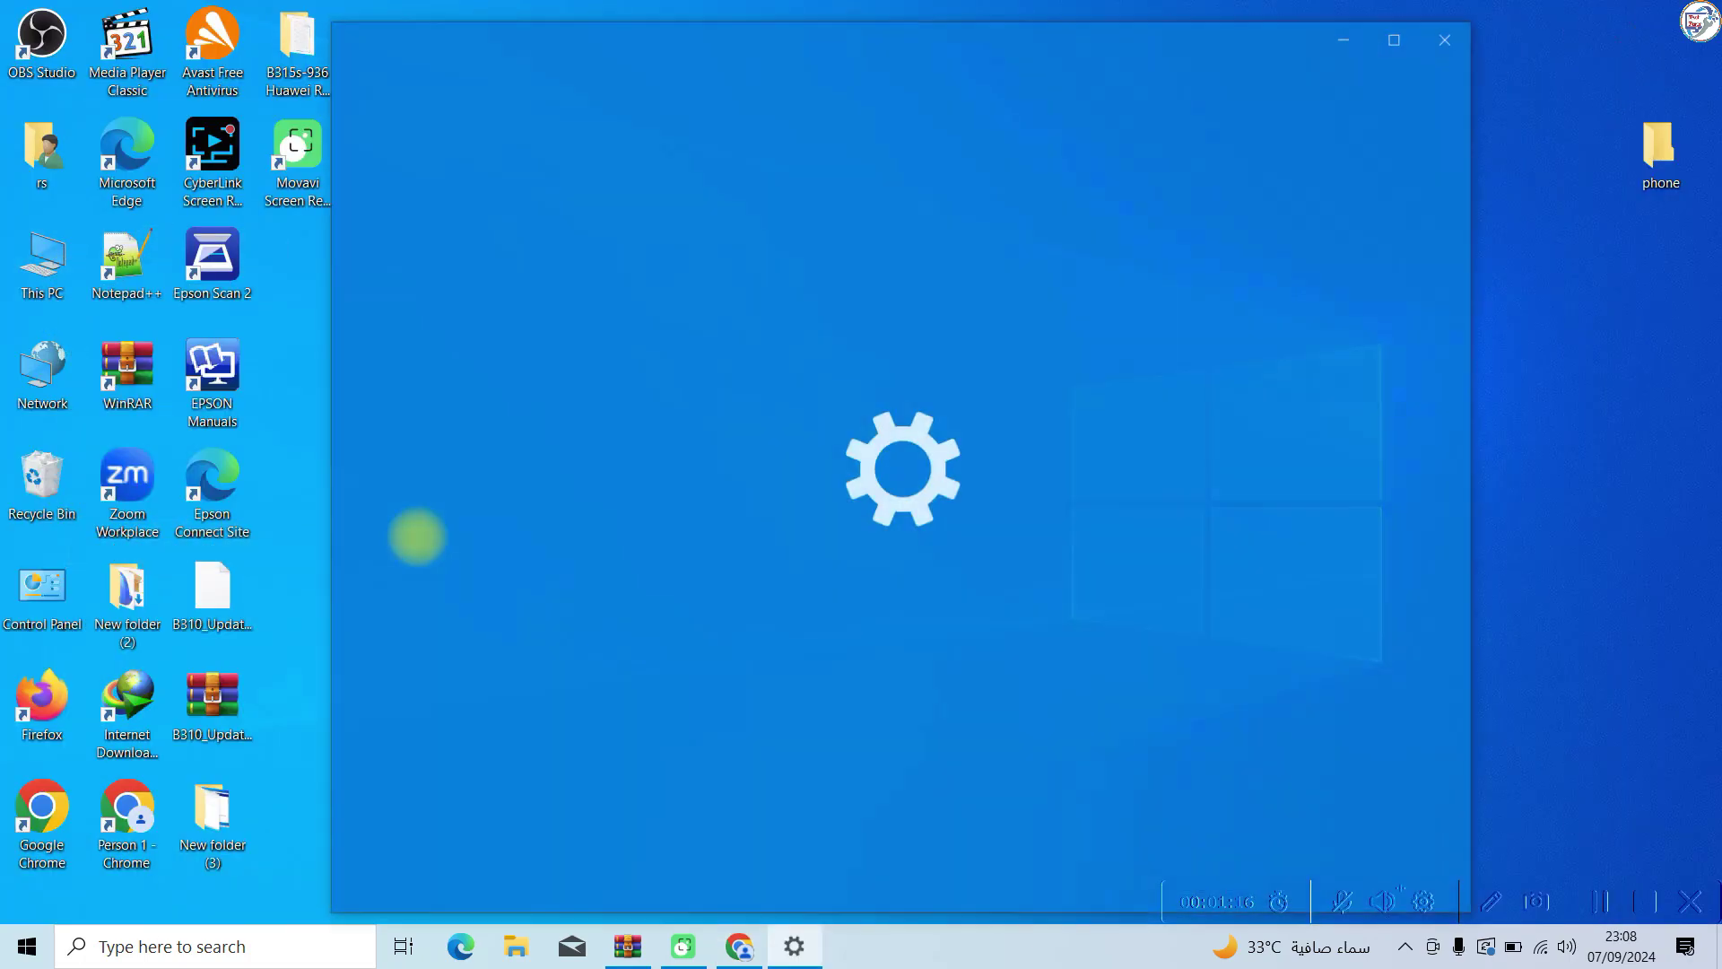
left_click_drag(971, 758, 817, 758)
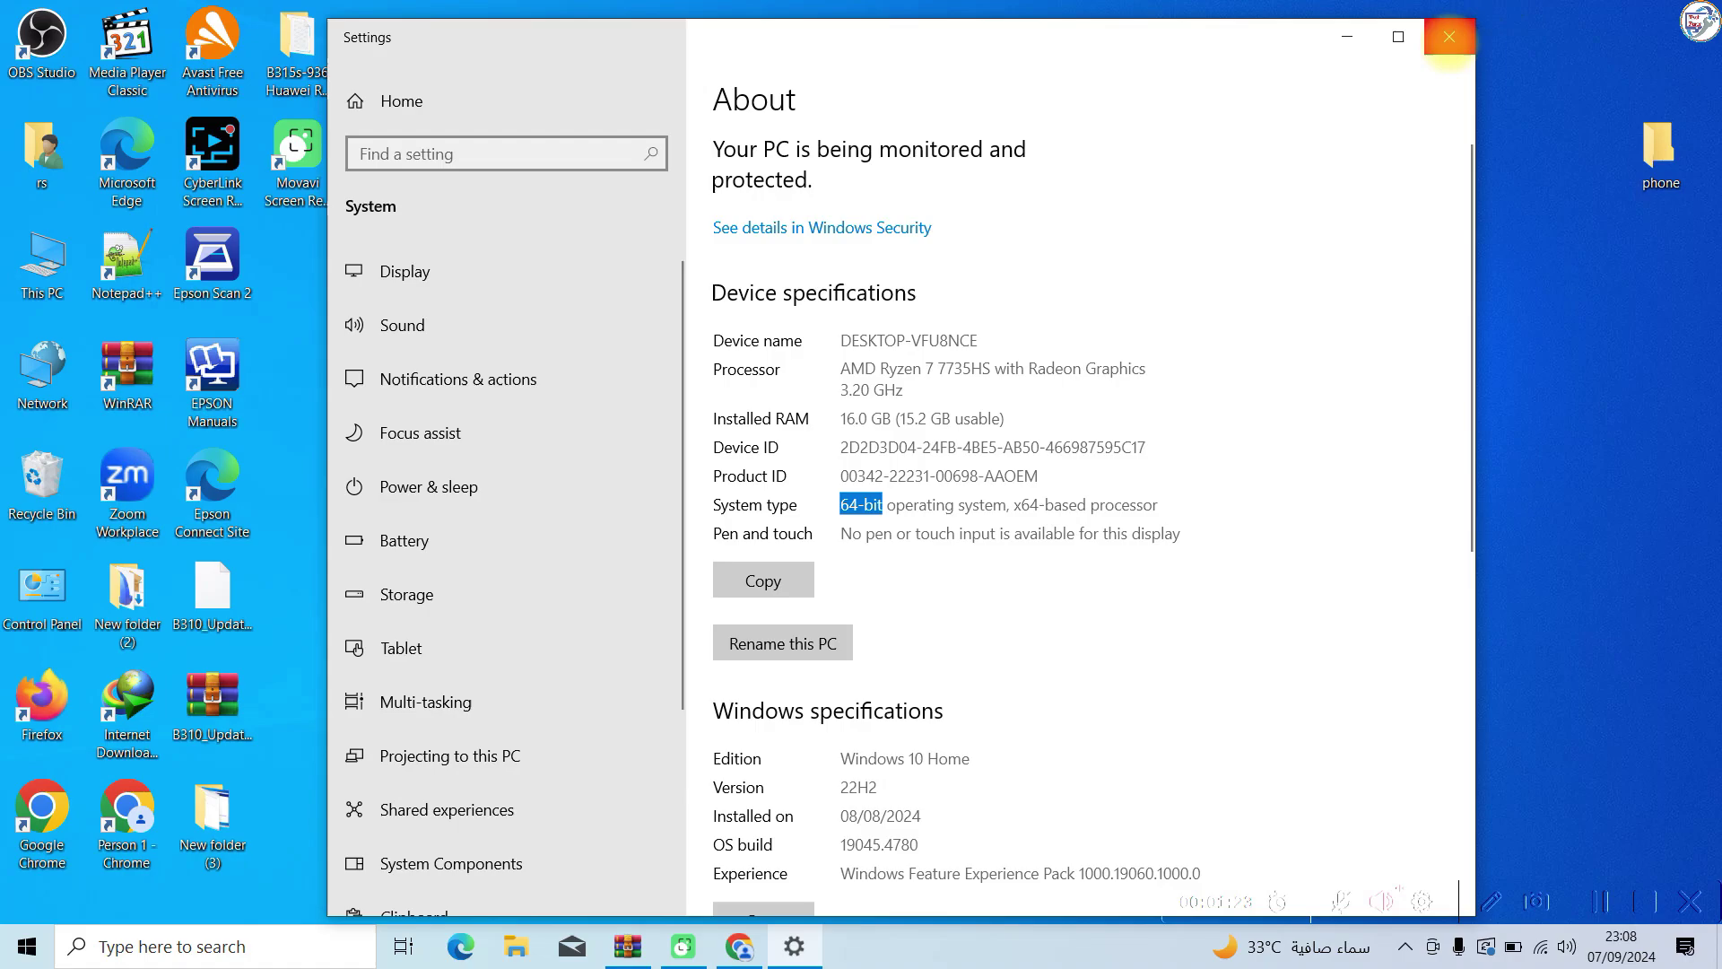
left_click(1287, 363)
left_click(1449, 36)
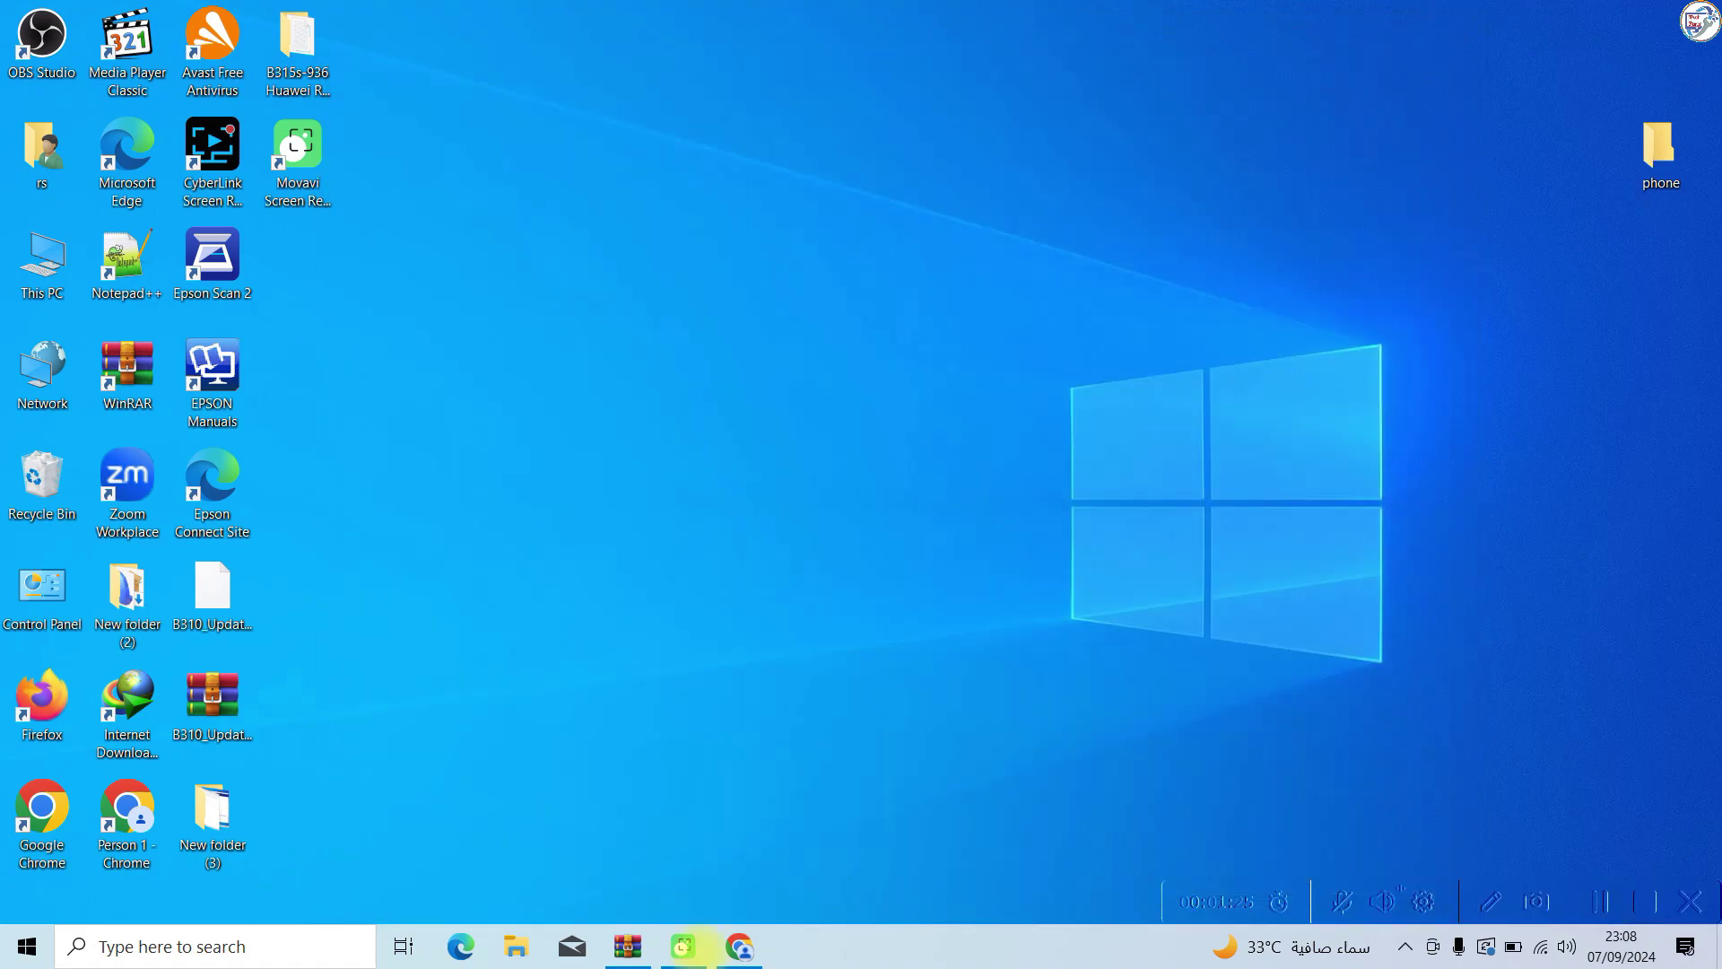
Back on the Epson page, download and launch the Drivers and Utilities Combo Package Installer
left_click(739, 946)
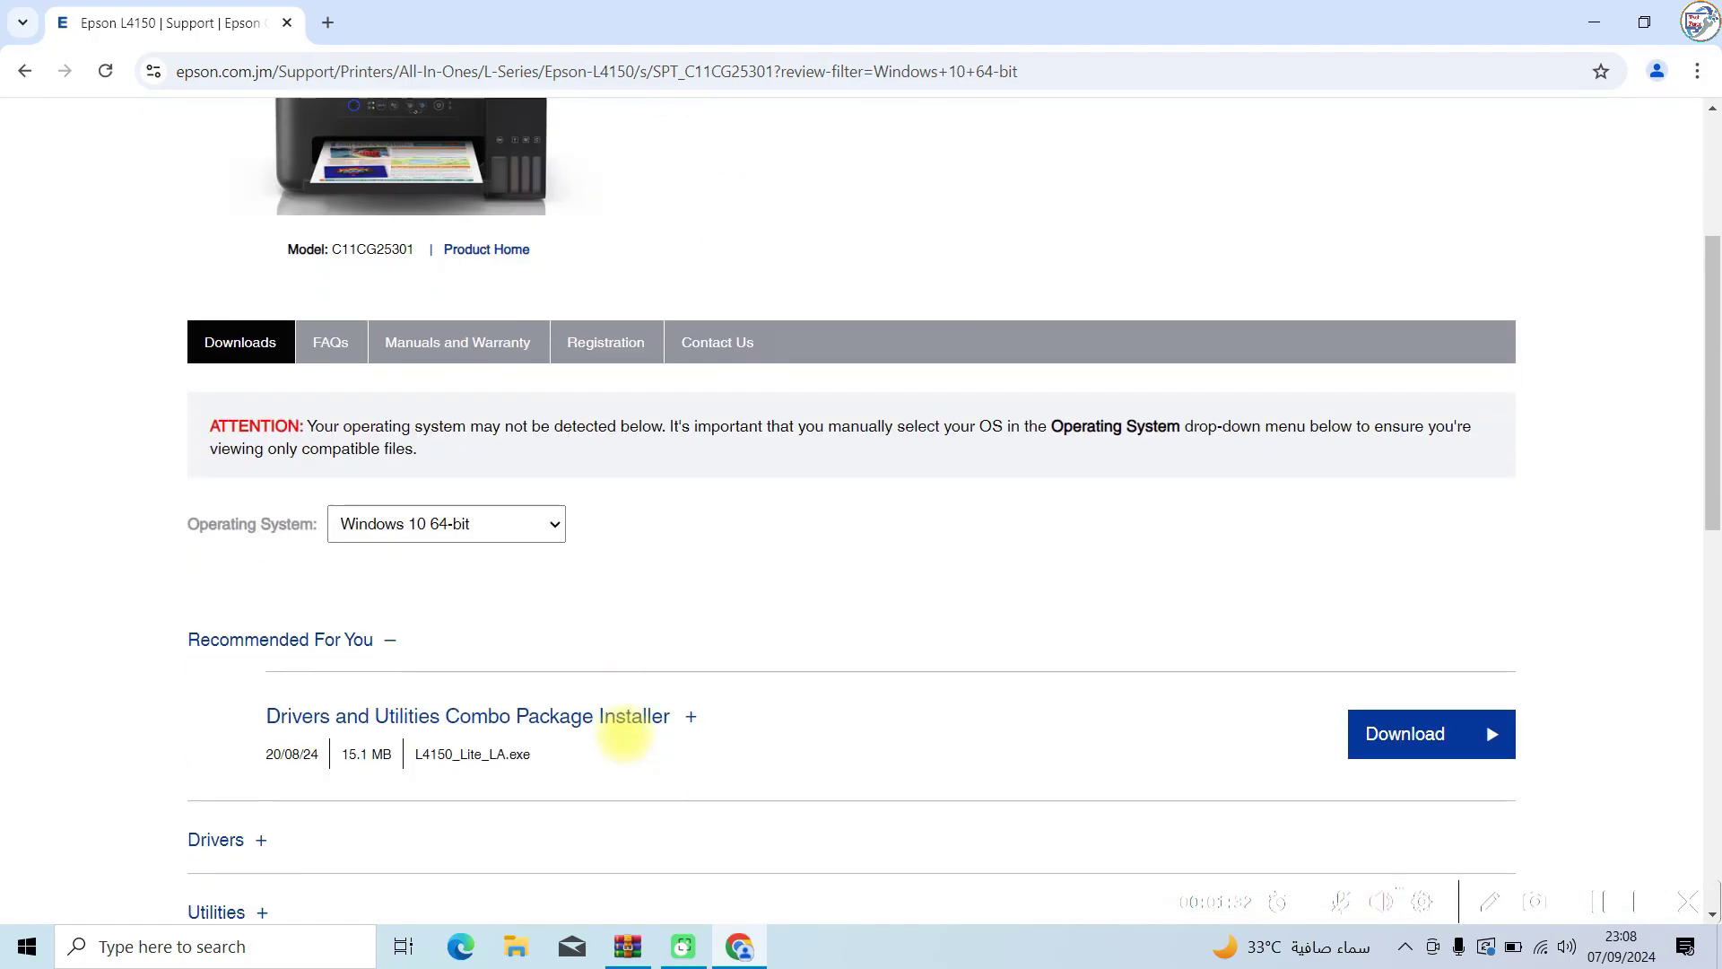
scroll(625, 726, "down", 1)
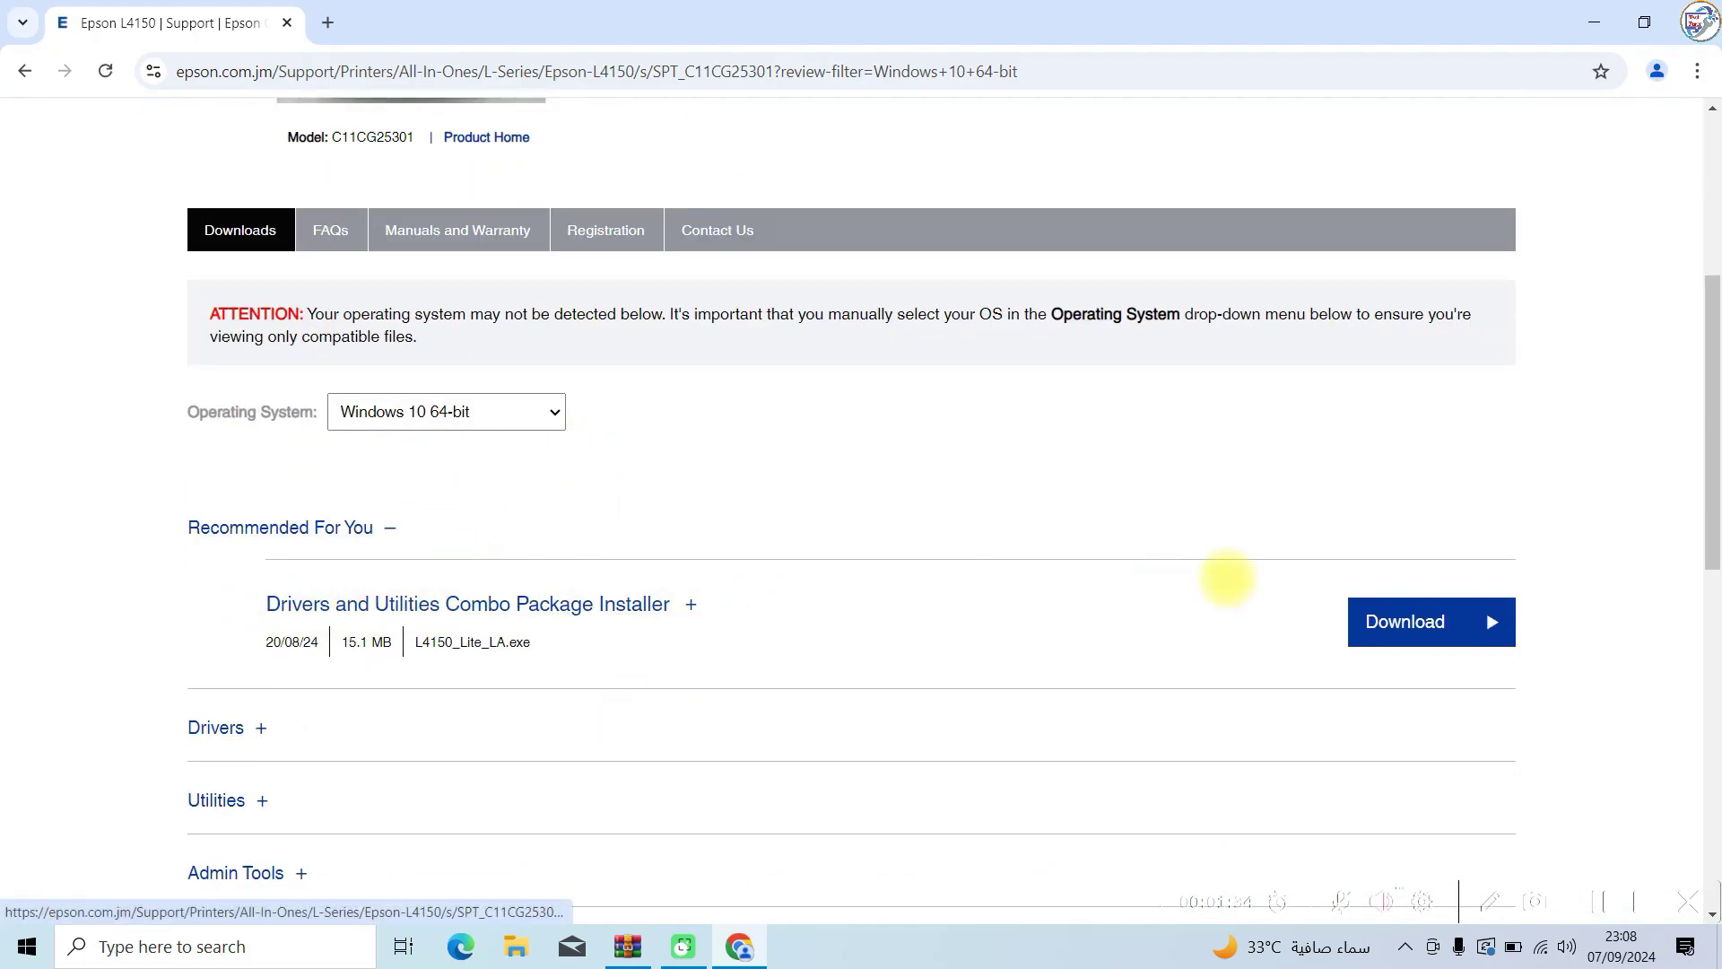
left_click(1406, 620)
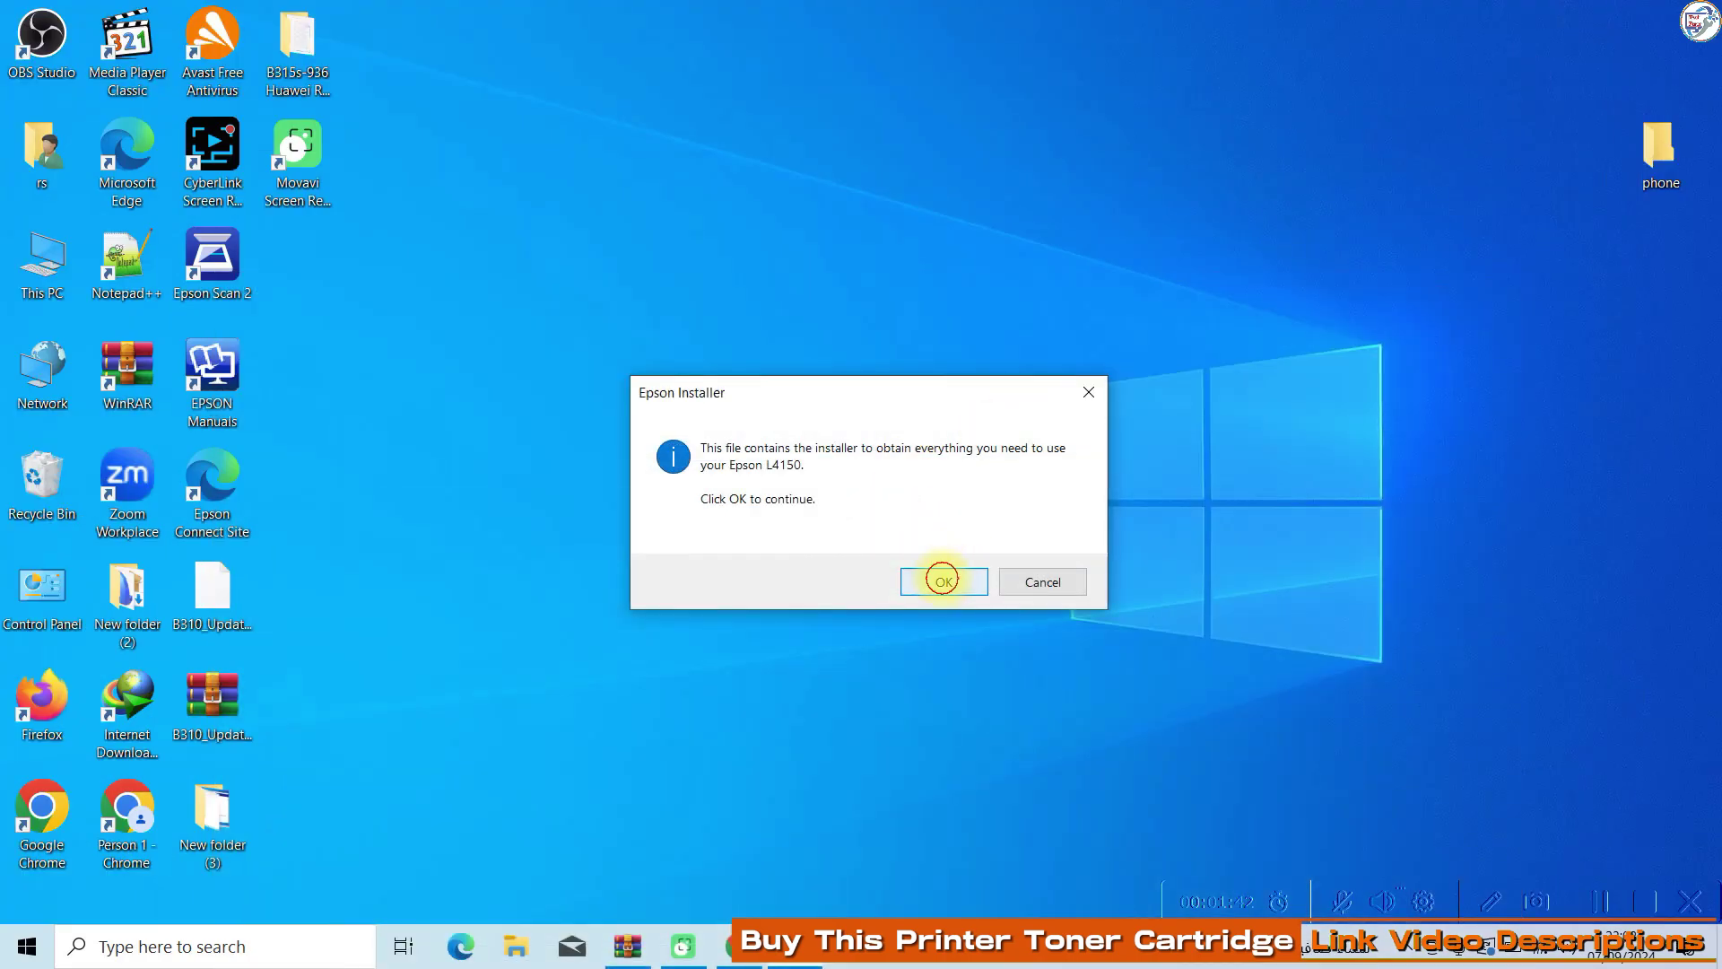
left_click(944, 581)
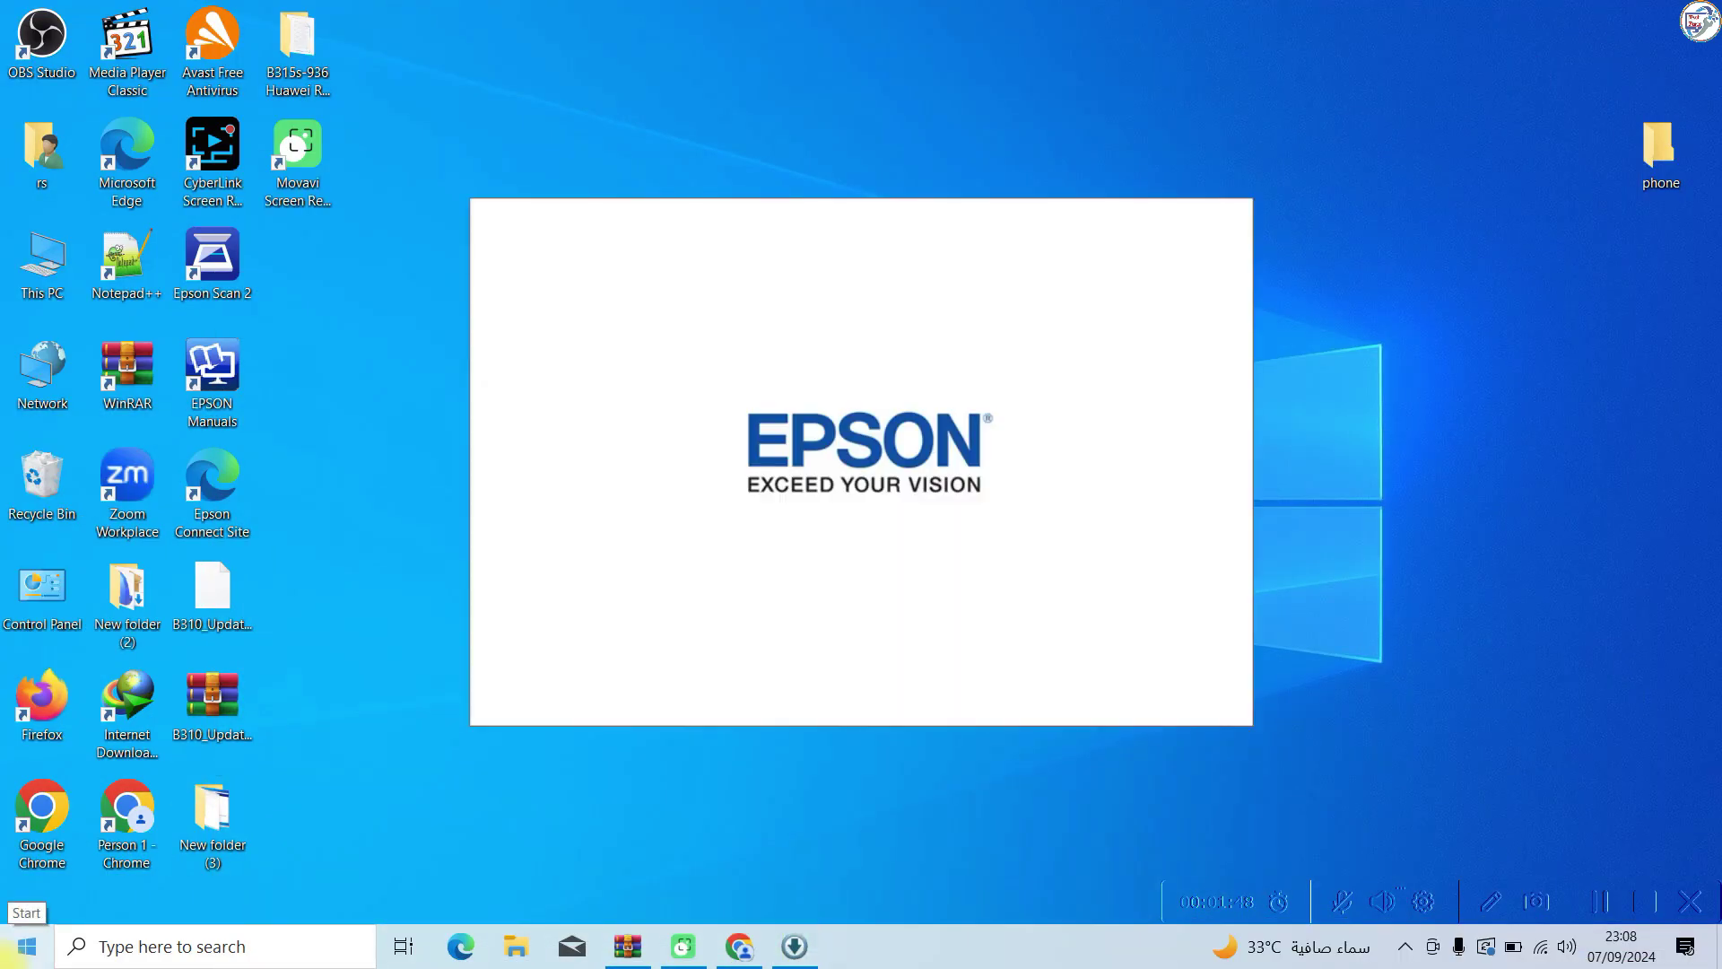
Confirm the language, accept the license, and install all checked Epson software
left_click(1002, 720)
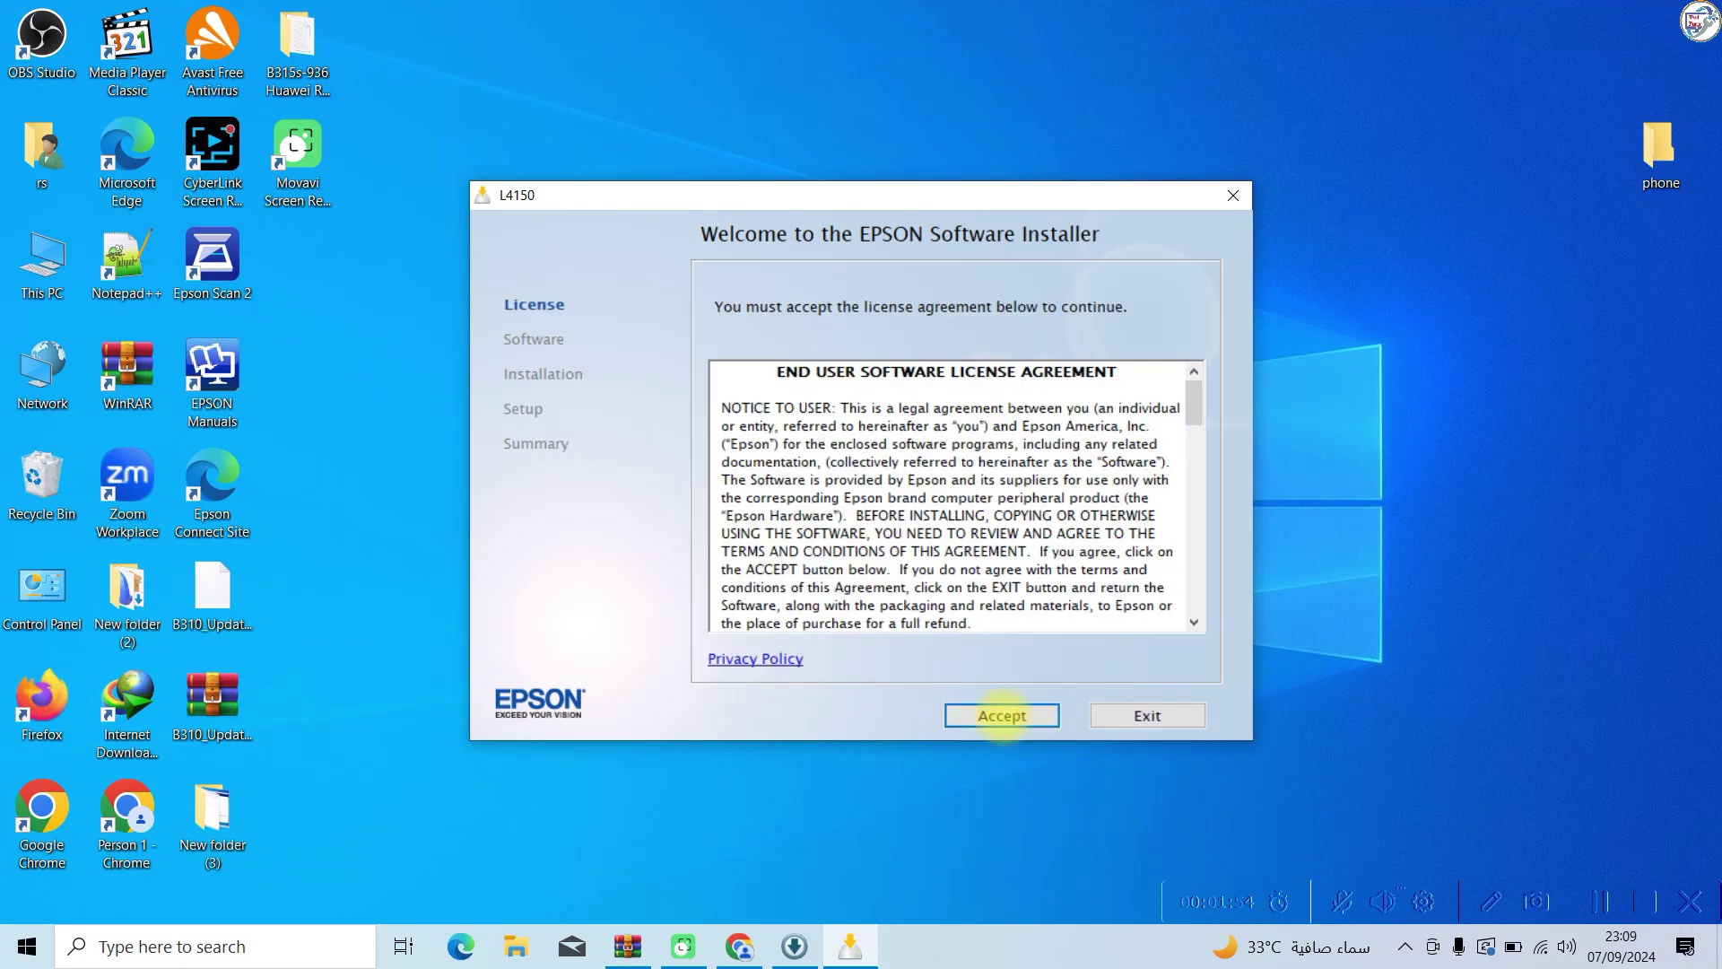
left_click(1003, 715)
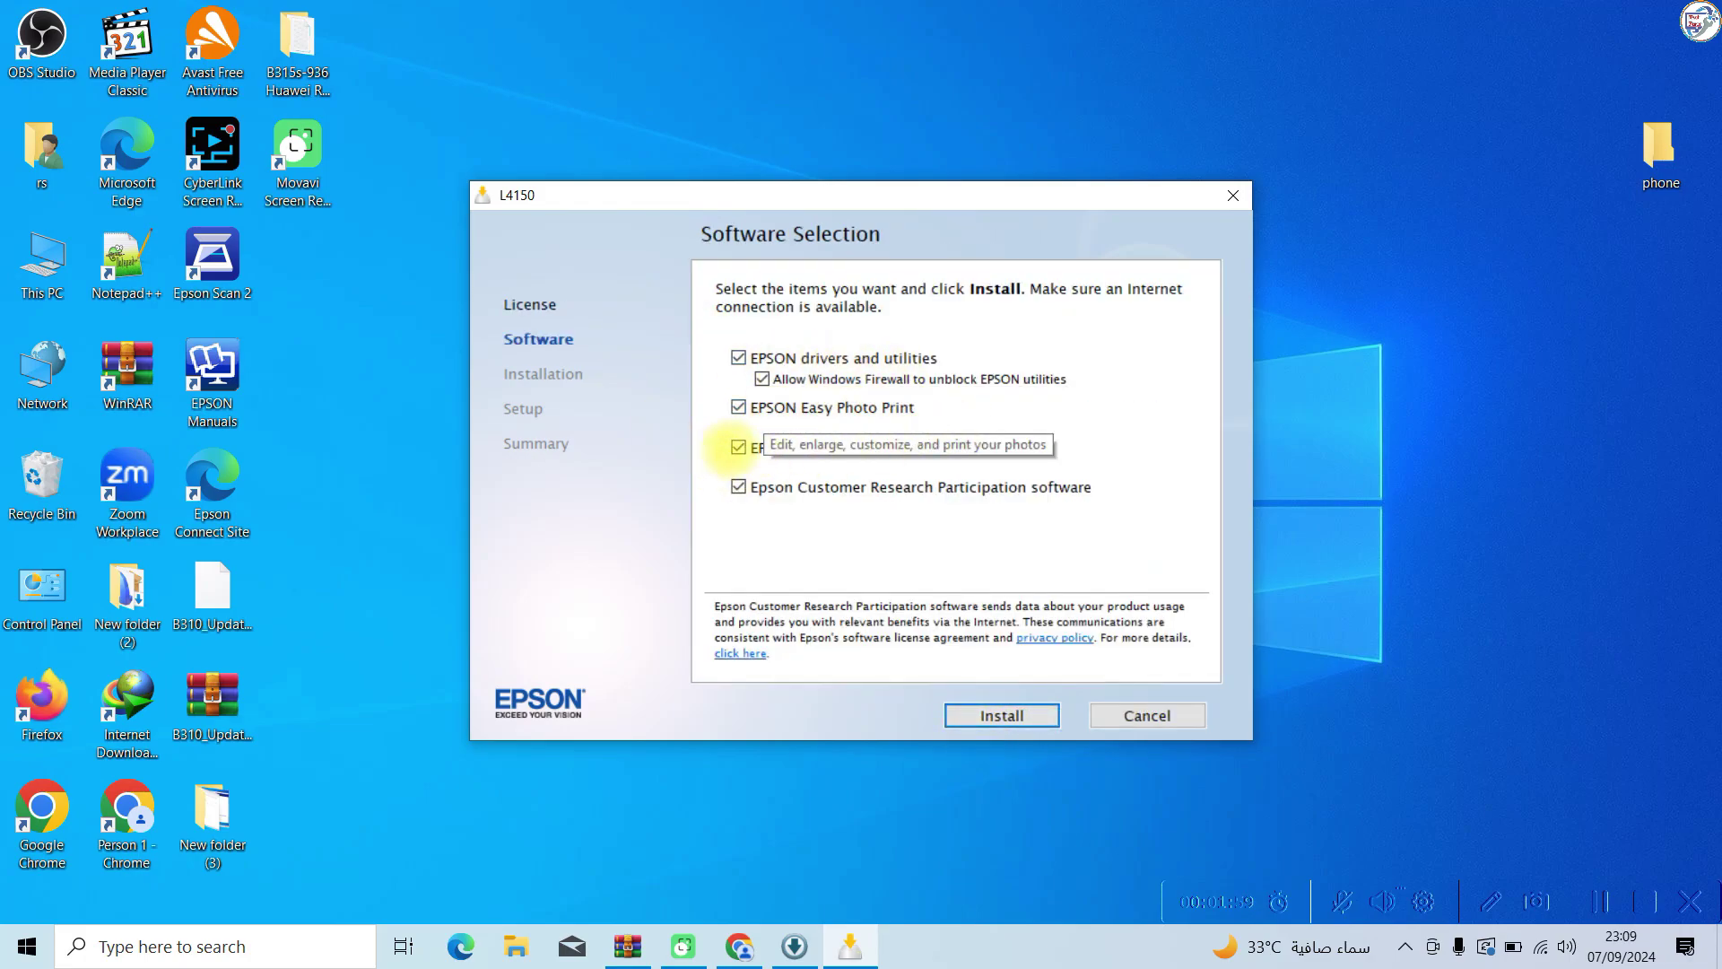
mouse_move(807, 447)
left_click(1003, 715)
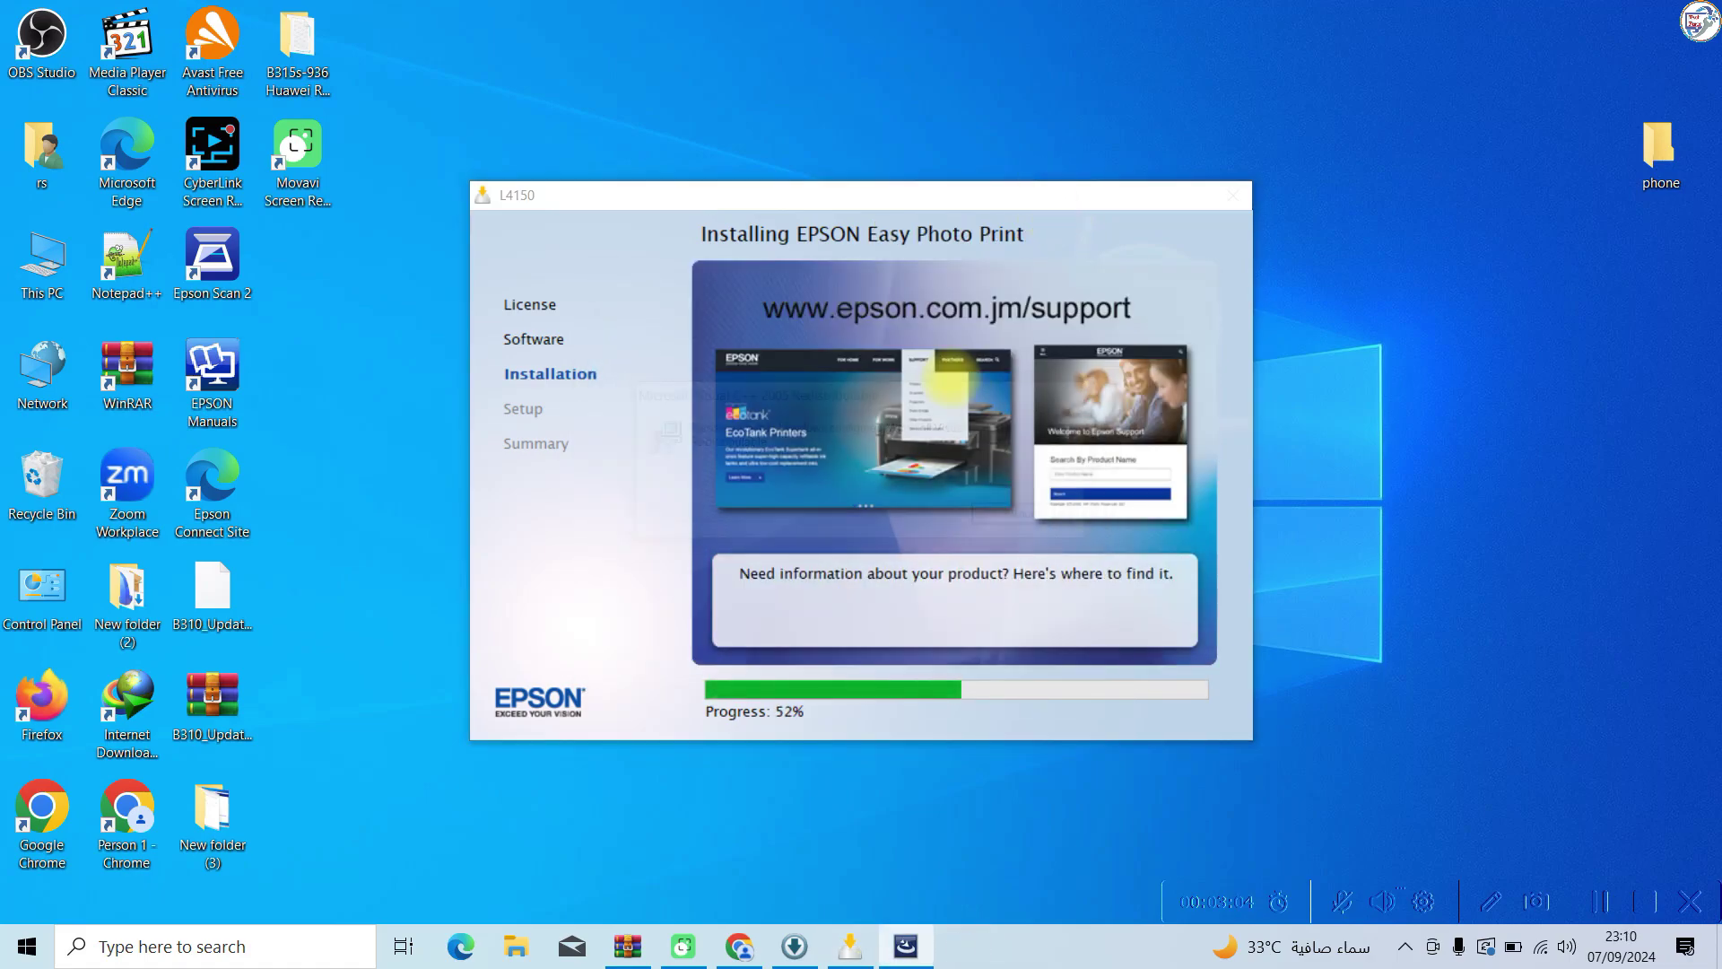
right_click(1258, 295)
Begin printer setup and confirm the printer's ink has been charged
left_click(1326, 388)
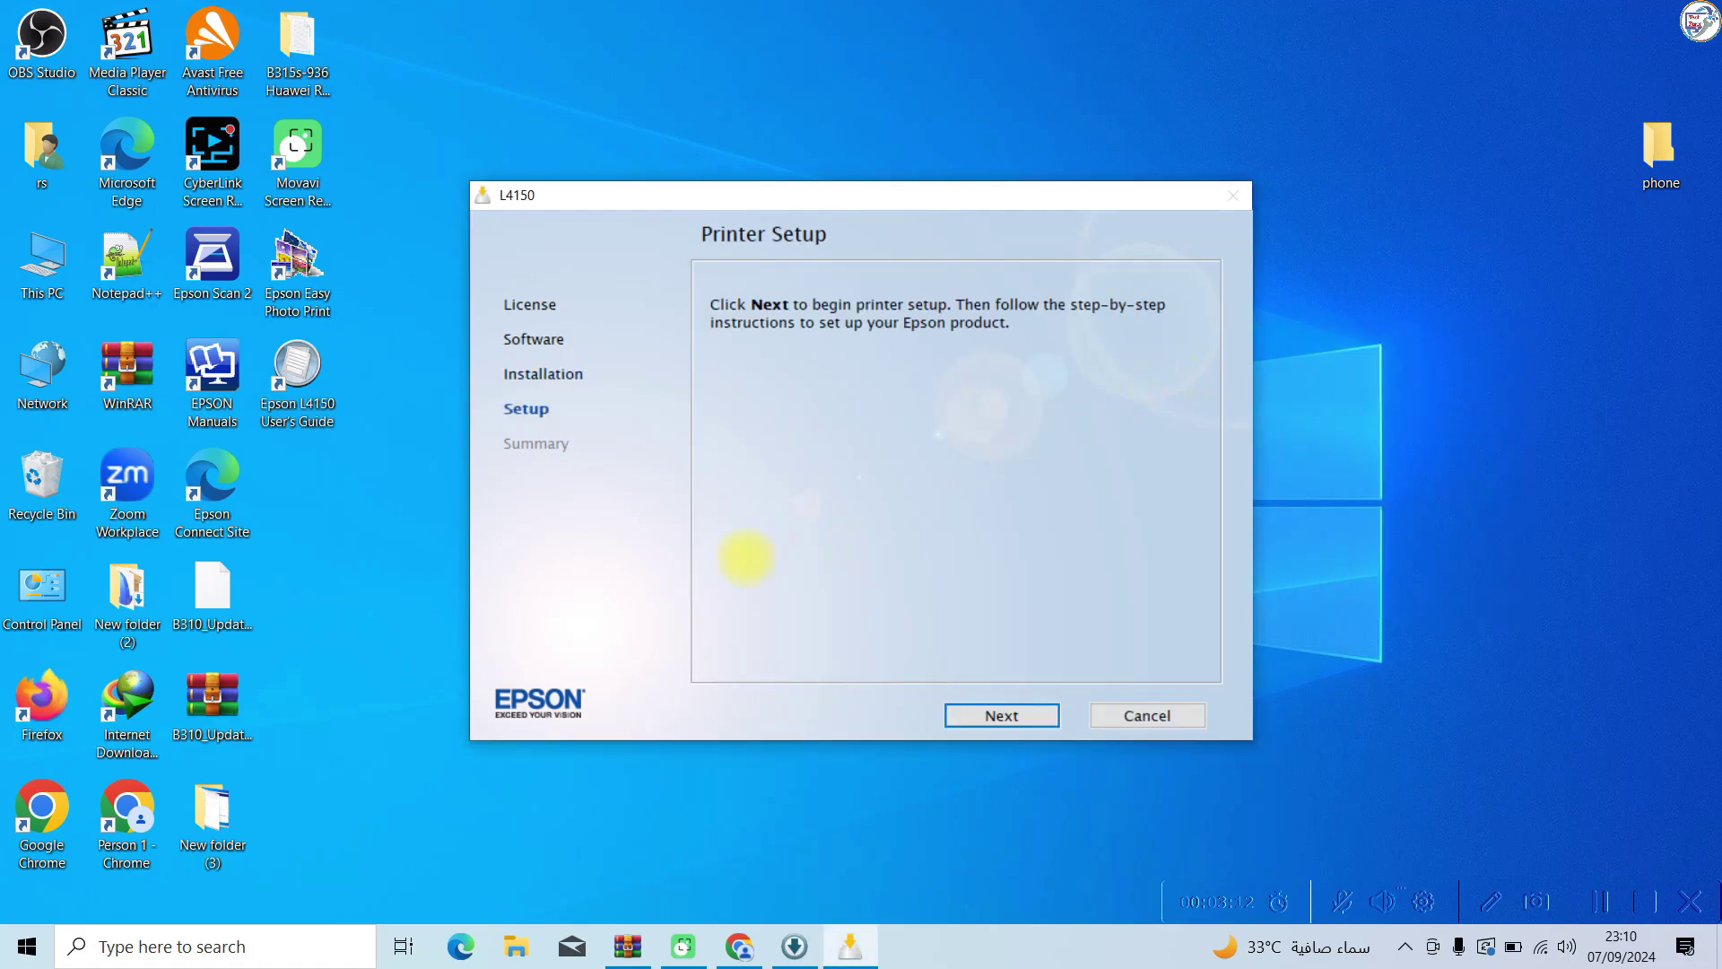
left_click(989, 715)
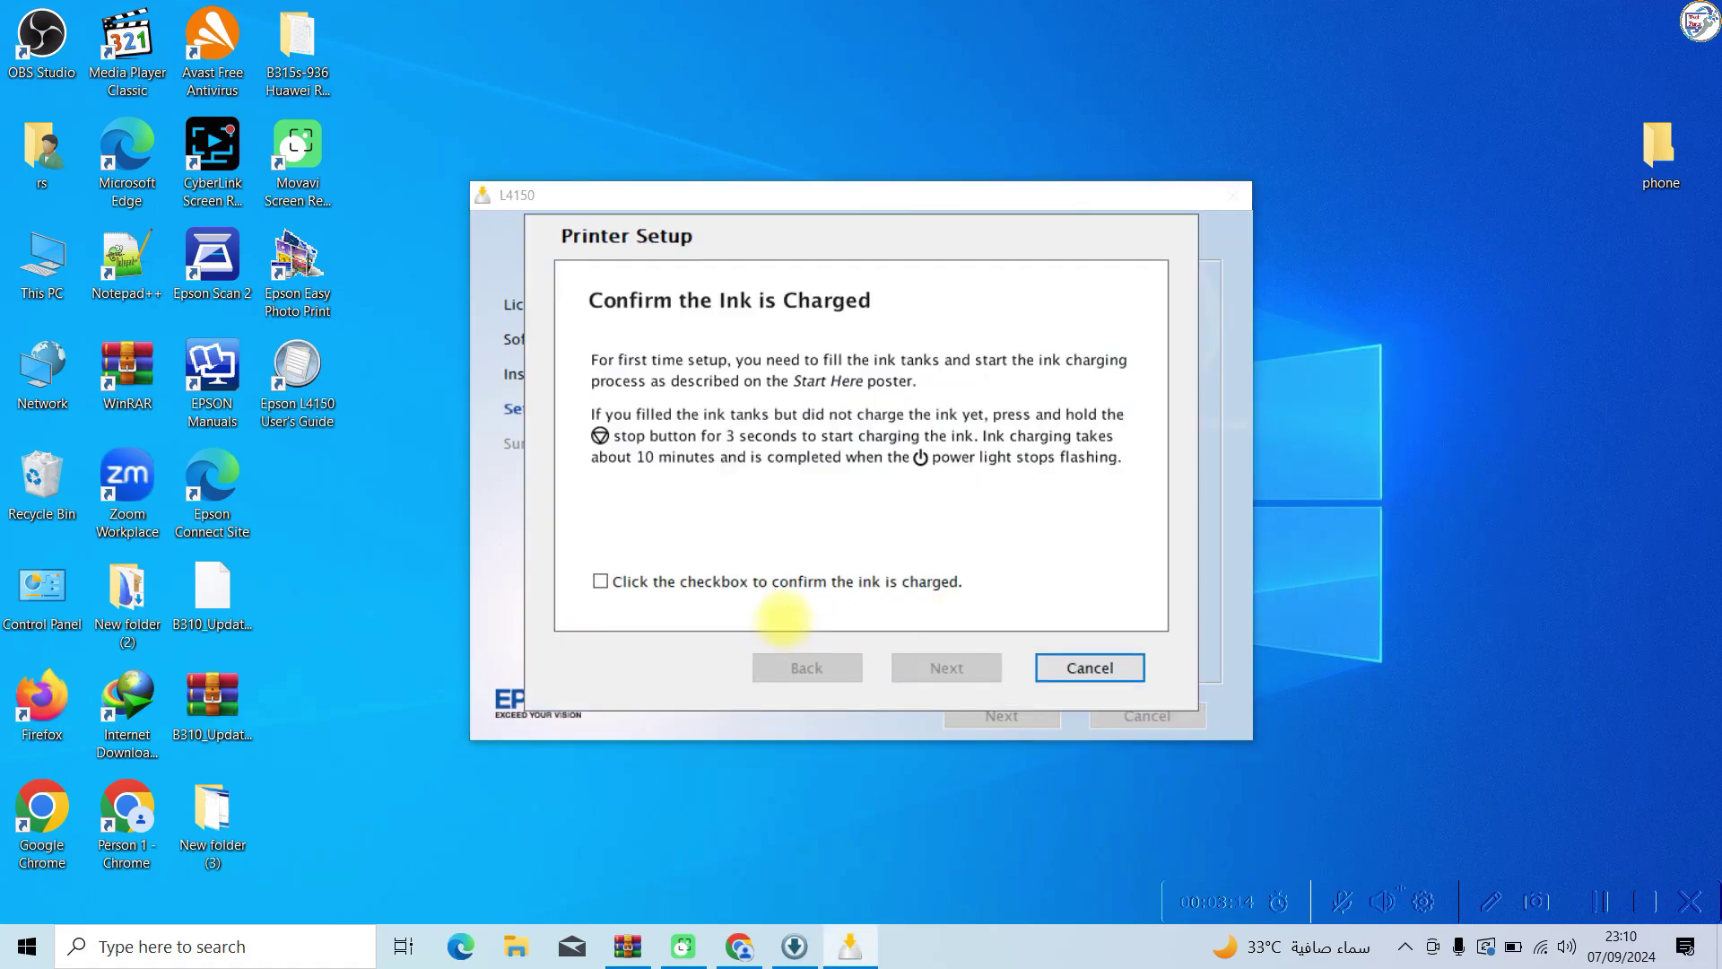
left_click(726, 583)
left_click(954, 664)
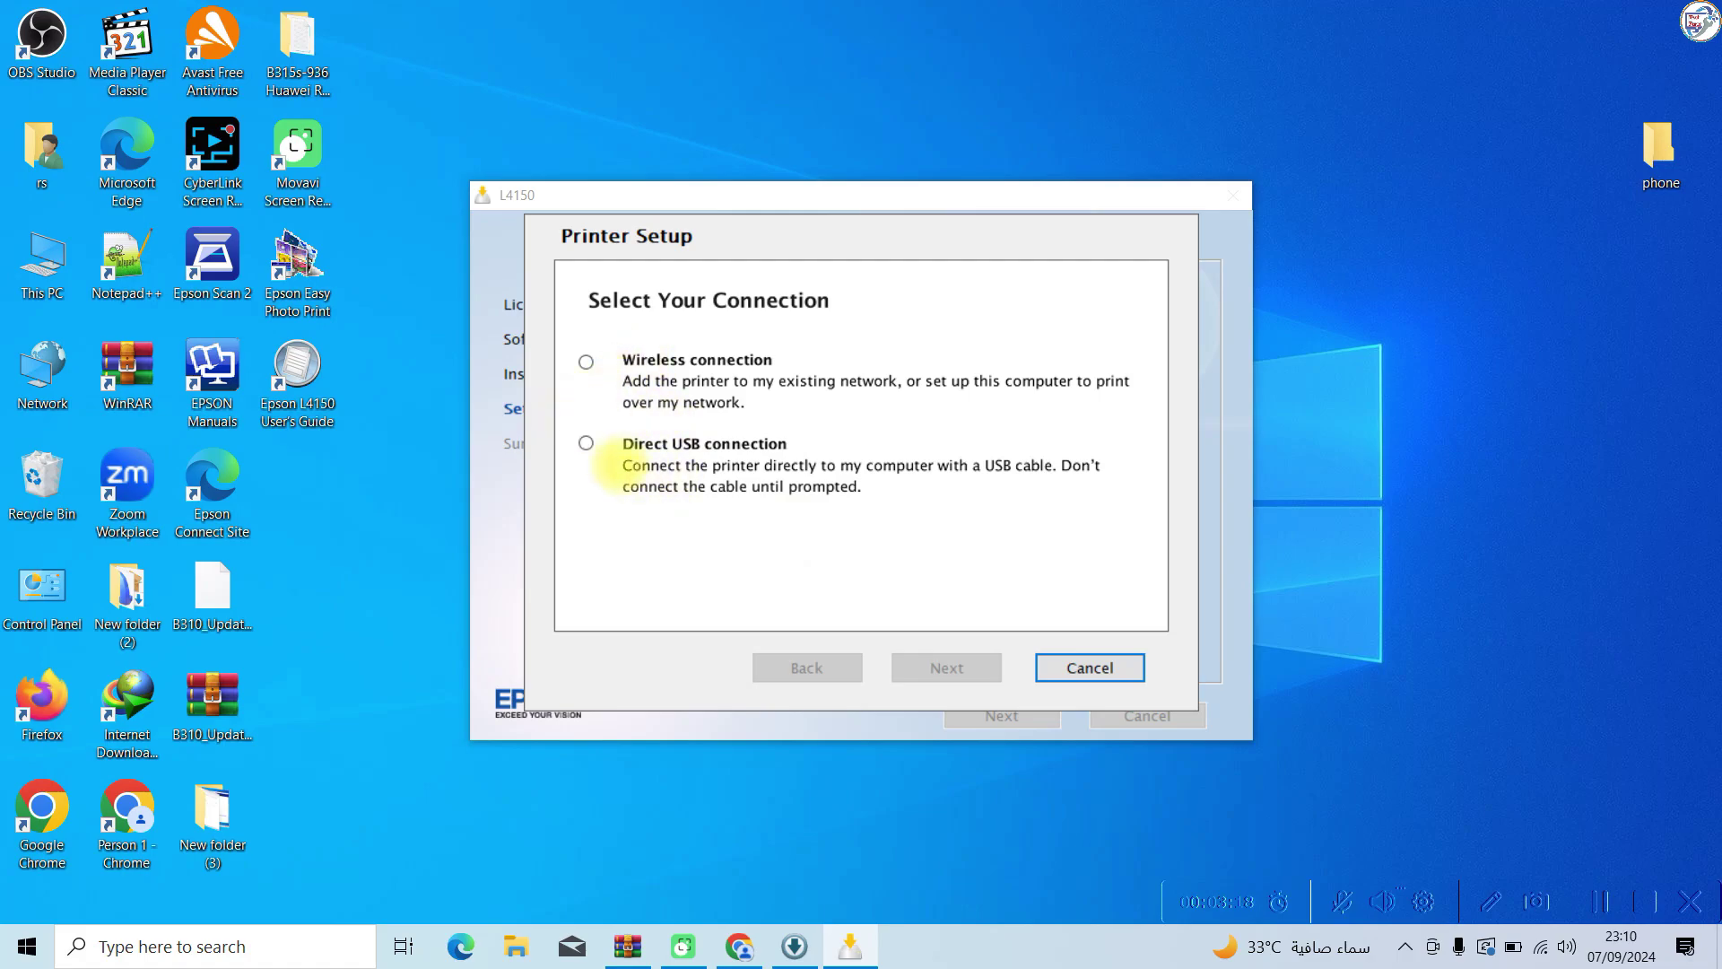
Choose a direct USB connection and continue past the test page
left_click(586, 443)
left_click(949, 665)
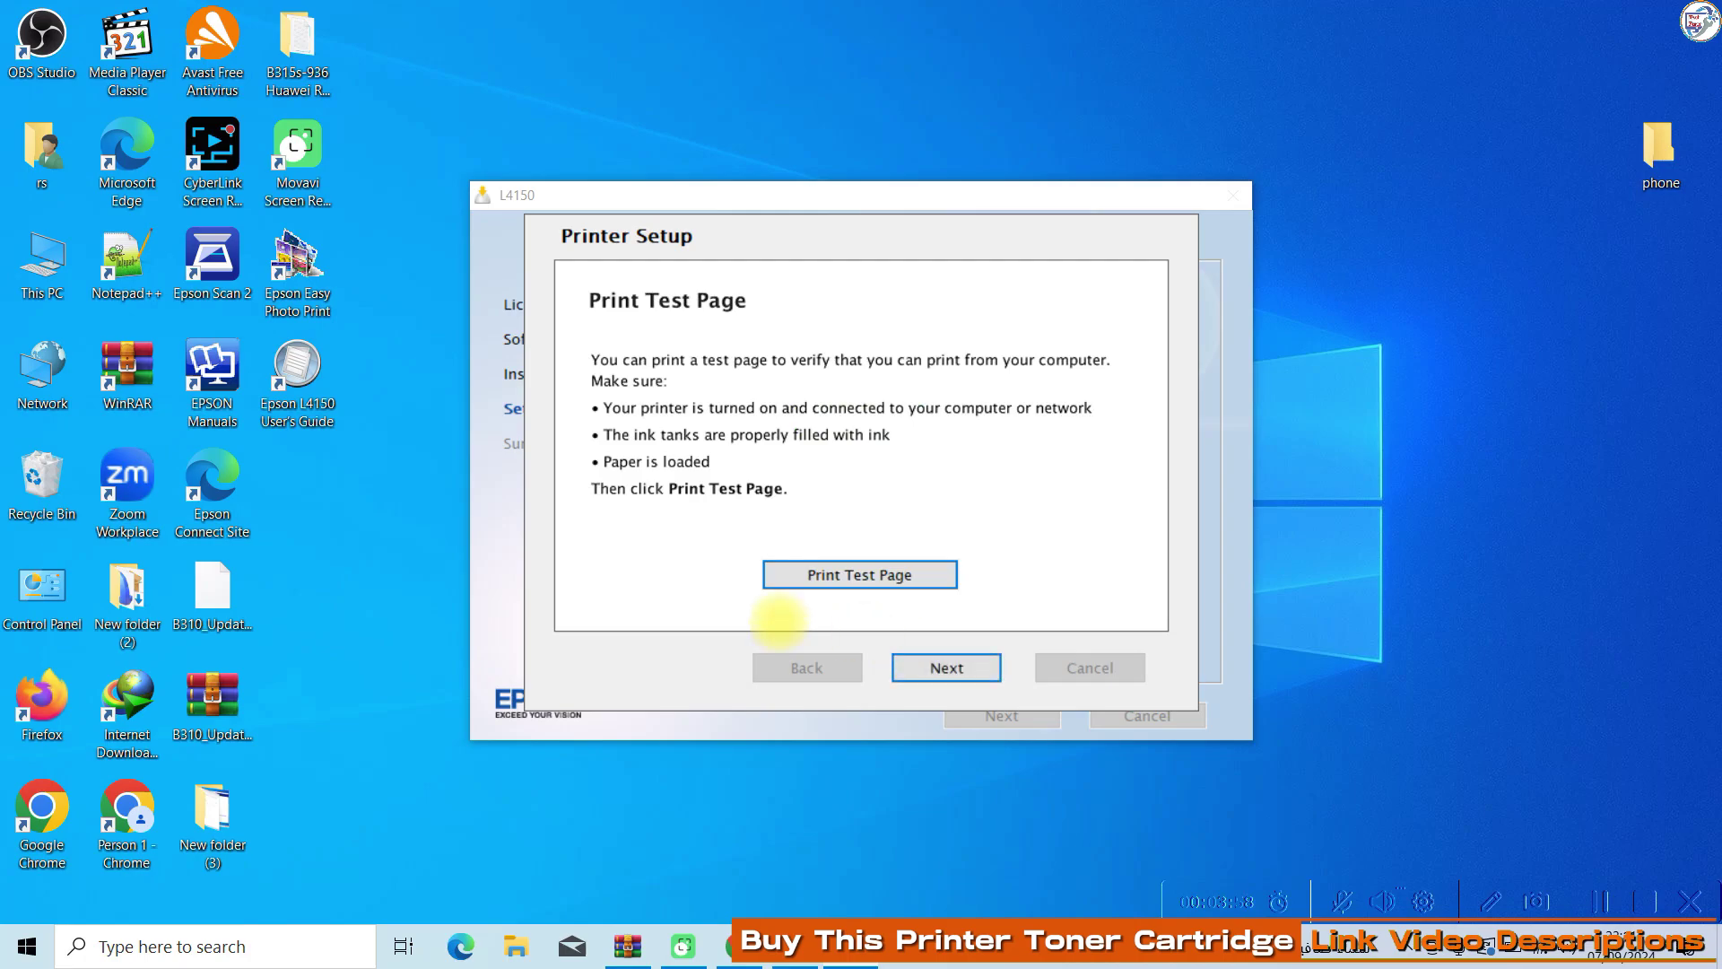
left_click(972, 667)
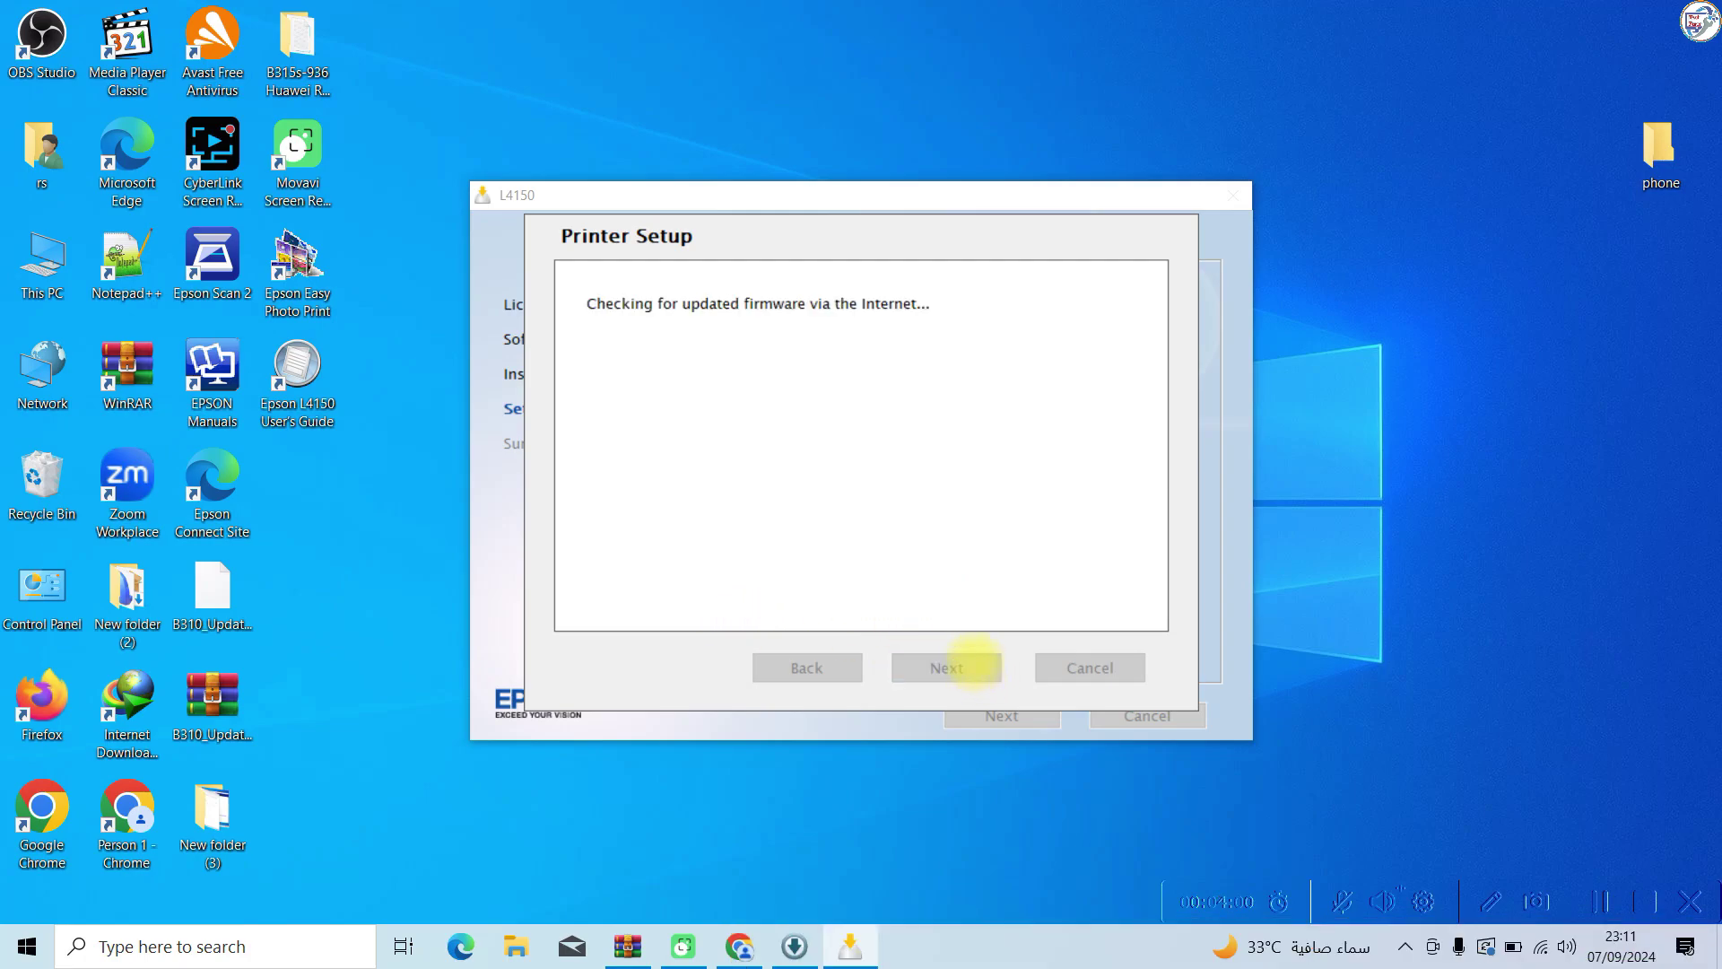